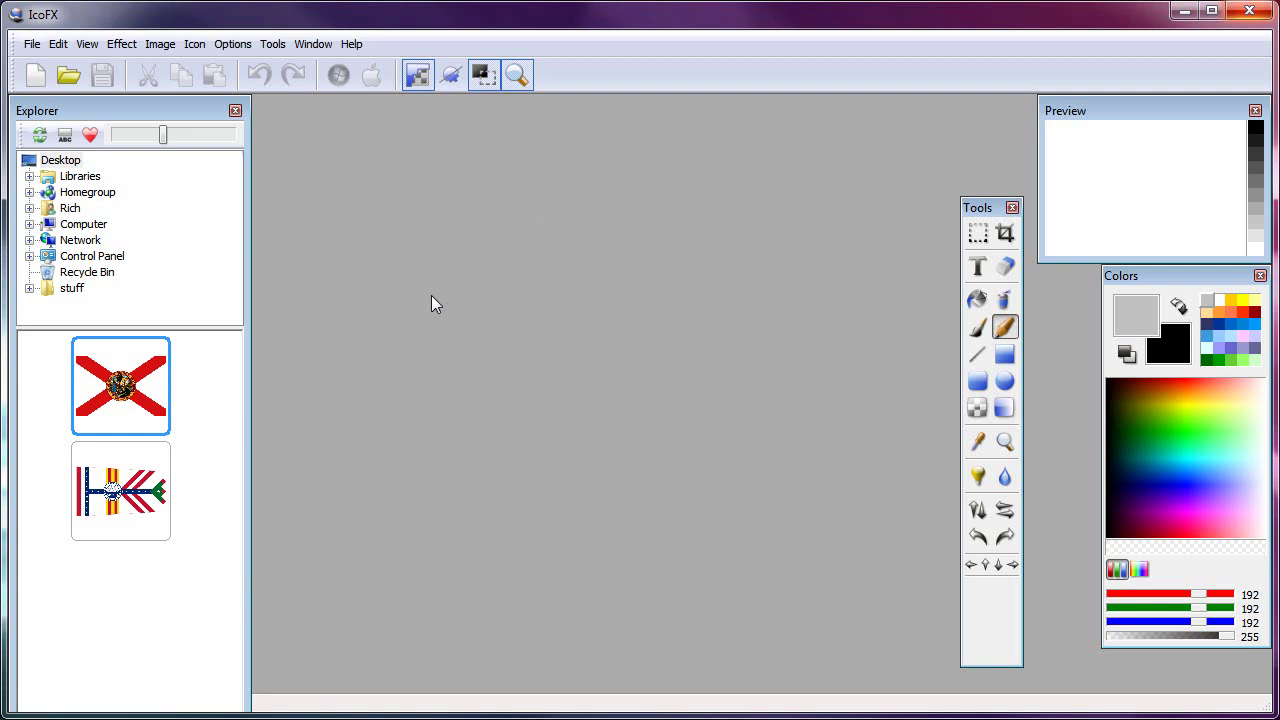
- Browse the About IcoFX box's version, tool shortcuts and credits pages, then close it
click(352, 44)
click(380, 229)
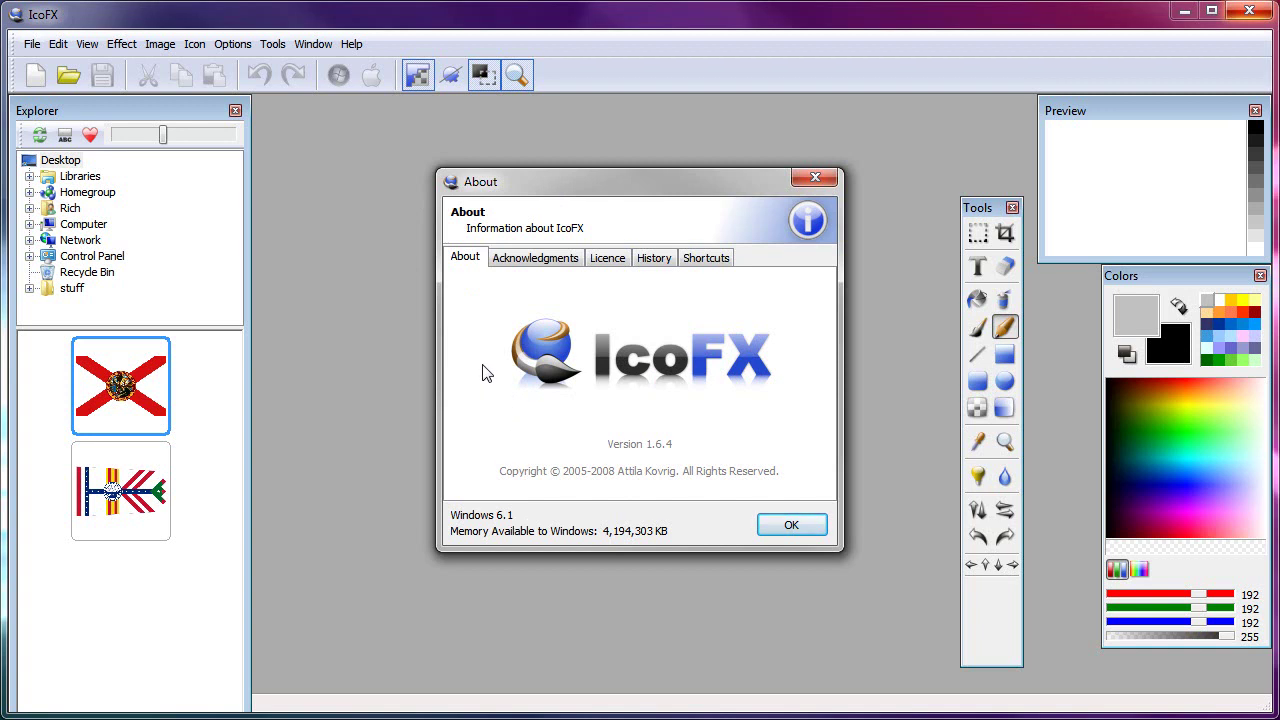
click(706, 259)
click(468, 258)
click(536, 260)
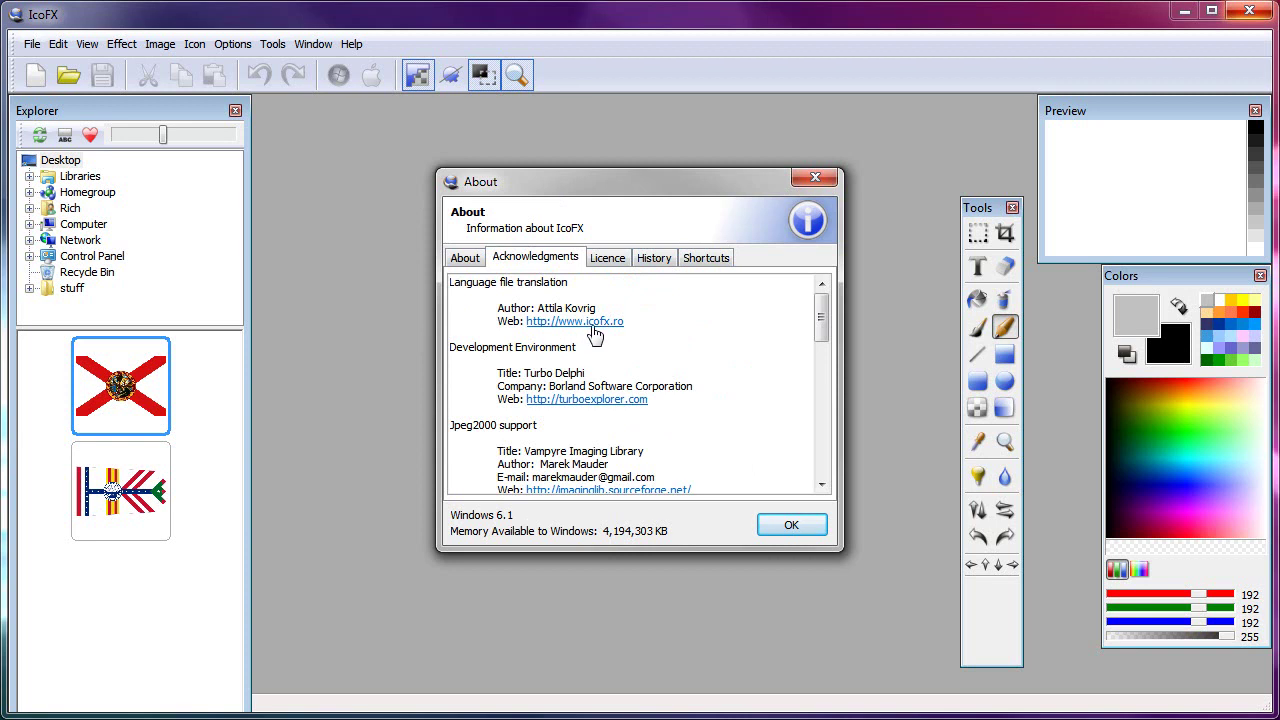
click(820, 180)
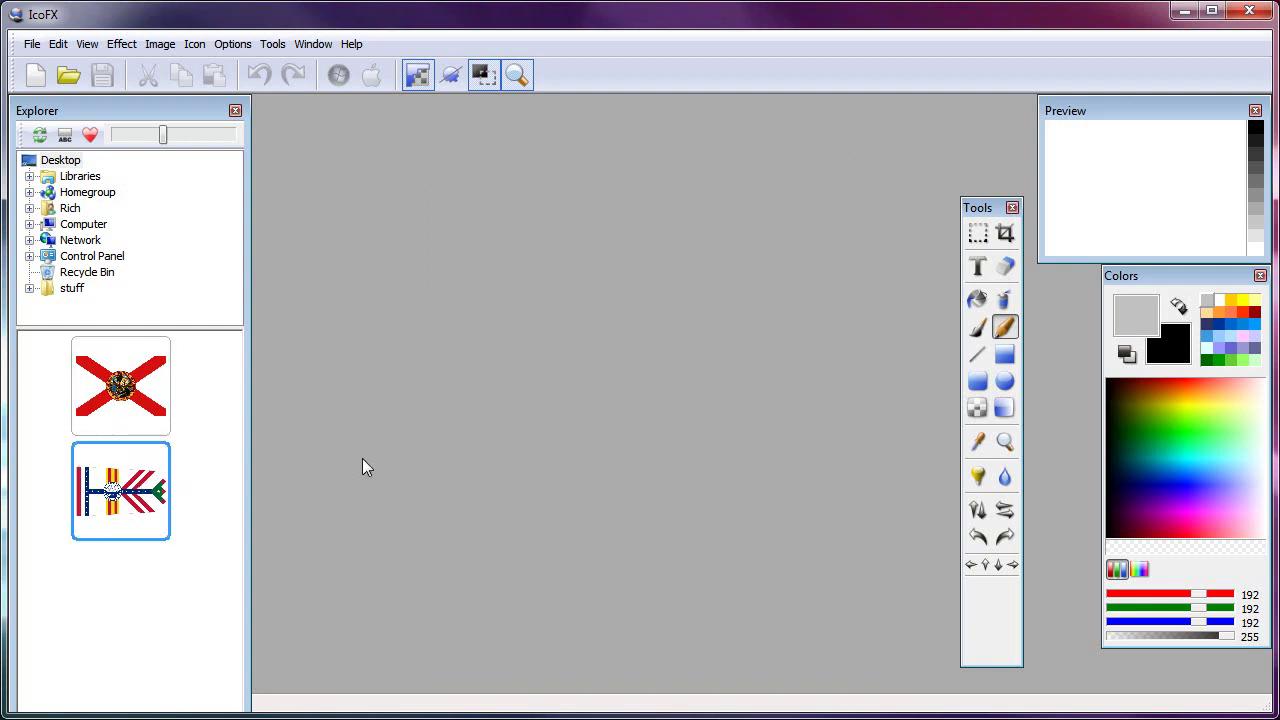
- Create a new 256 x 256 icon from the Florida flag image, importing the whole flag
click(129, 409)
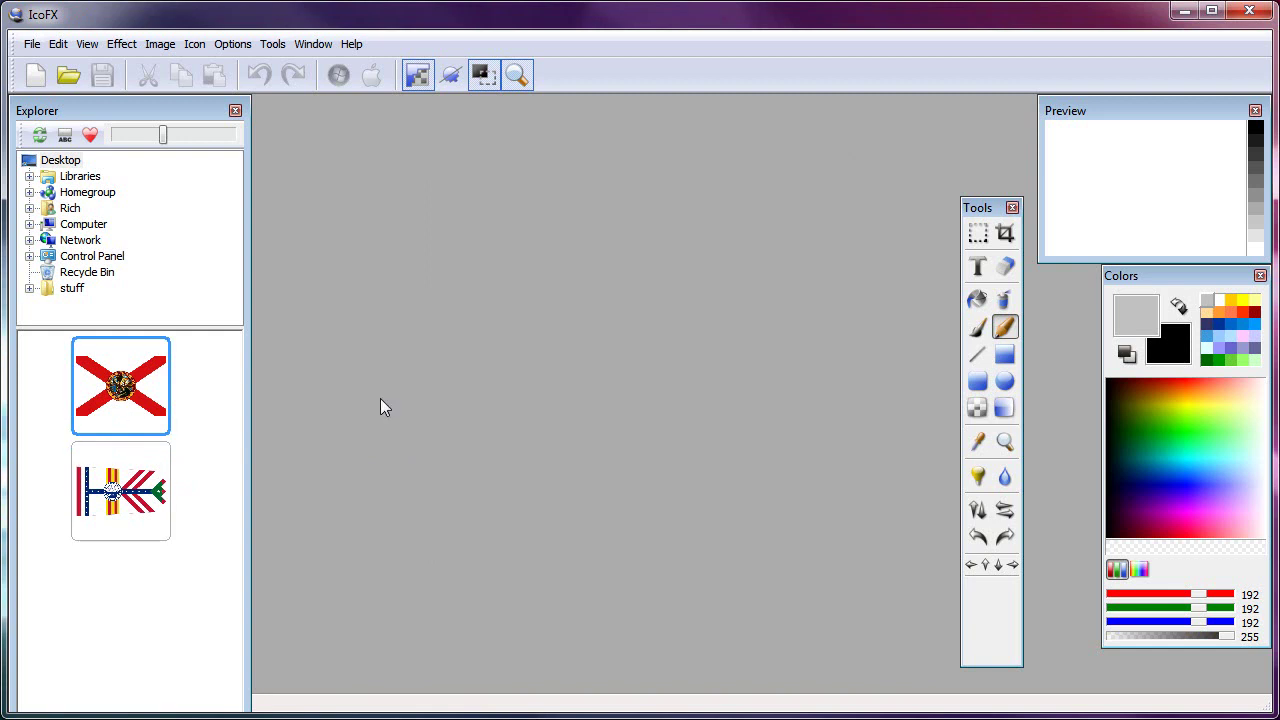
key(Insert)
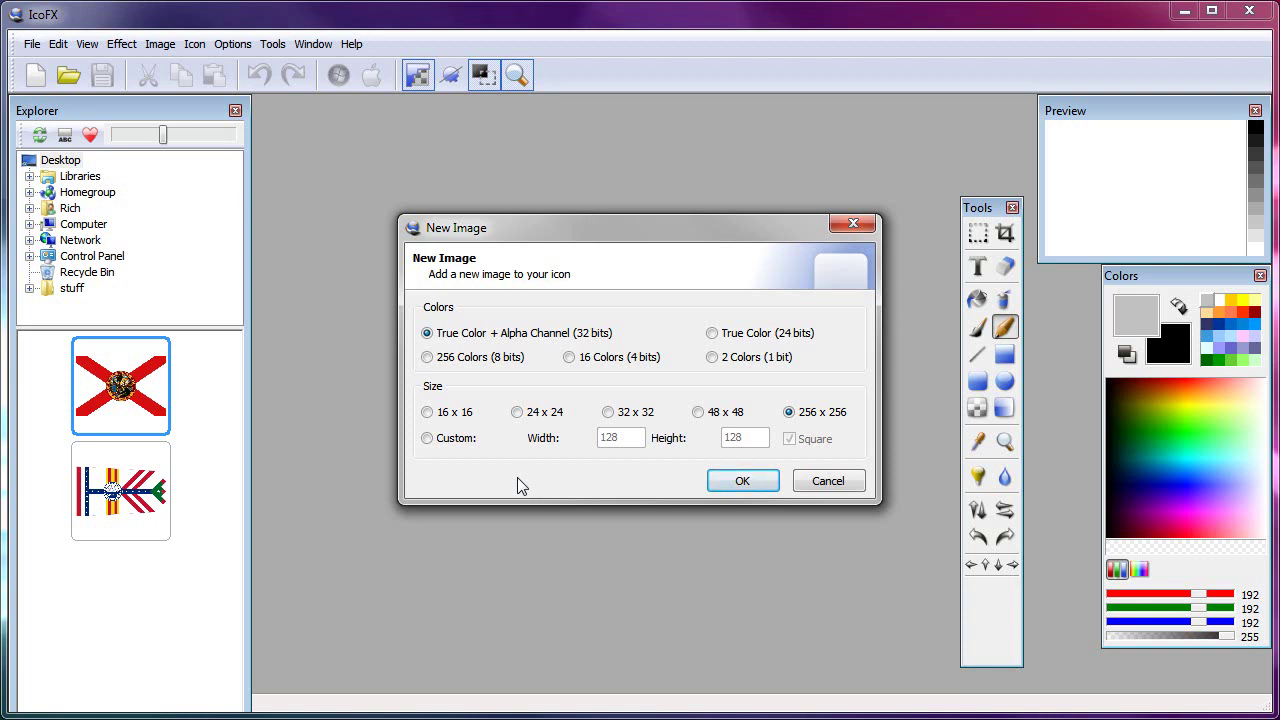
click(428, 413)
click(822, 414)
click(446, 418)
click(804, 413)
click(758, 483)
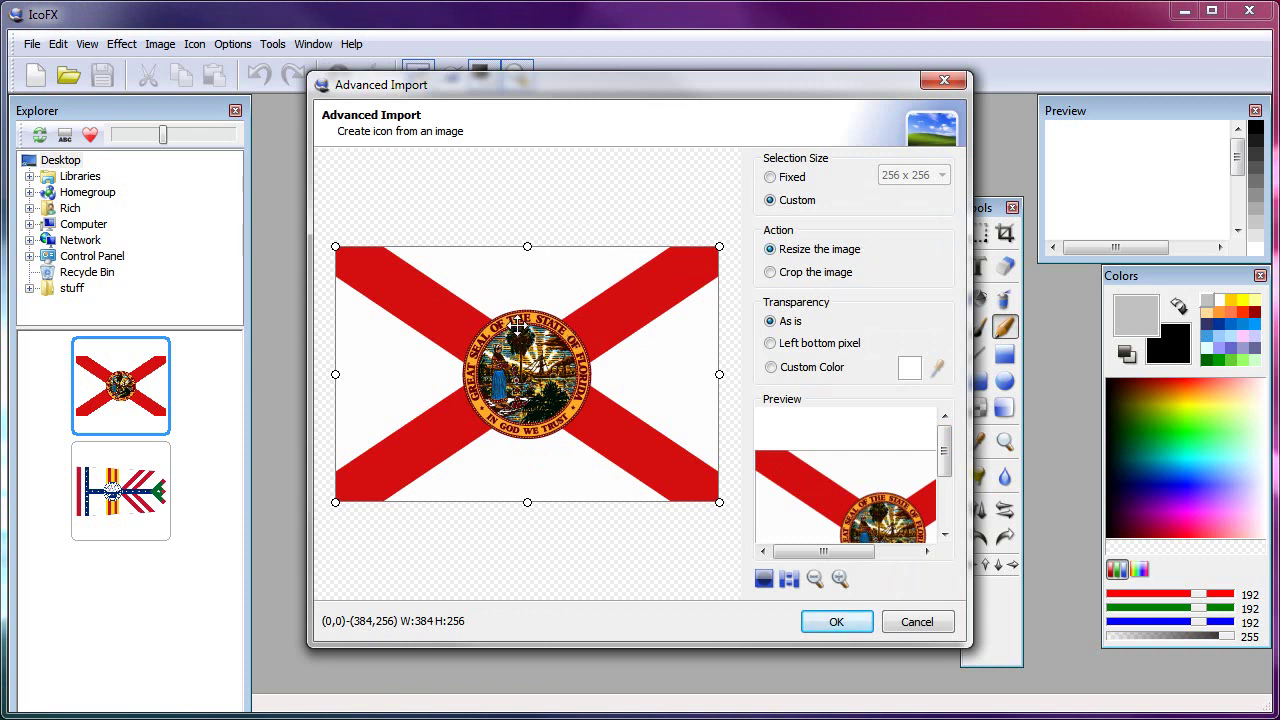
click(831, 622)
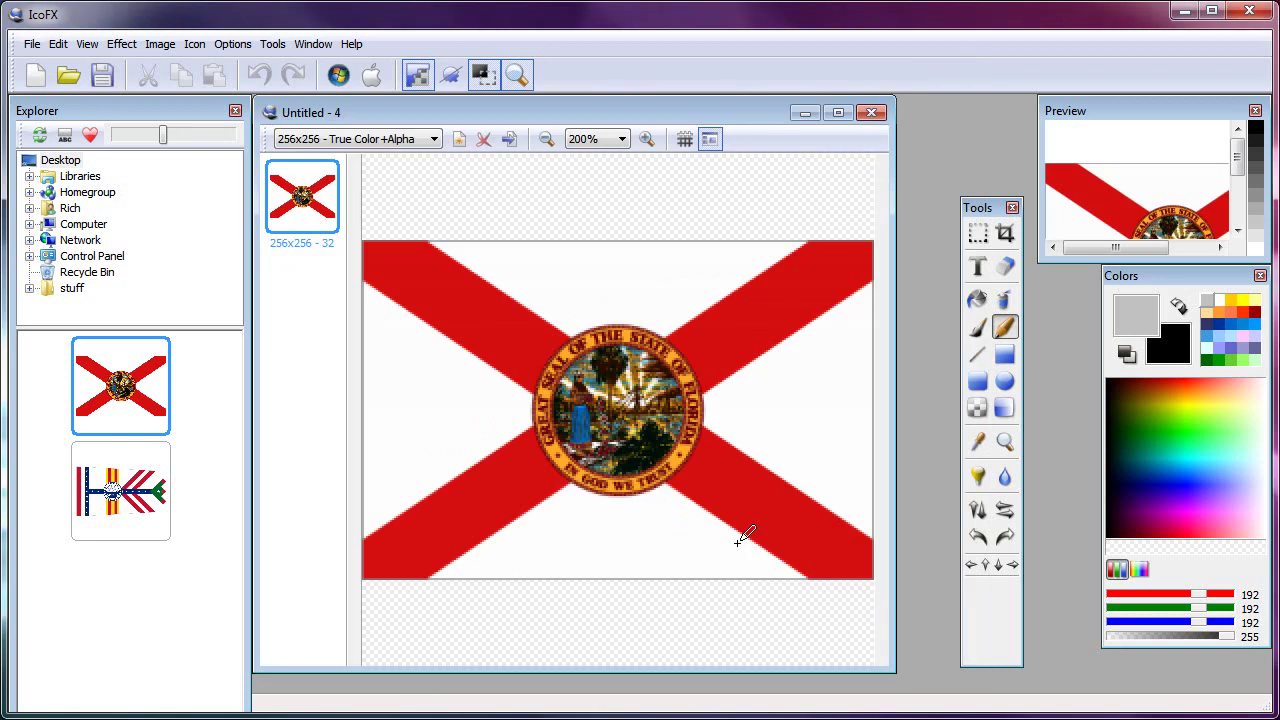
click(372, 79)
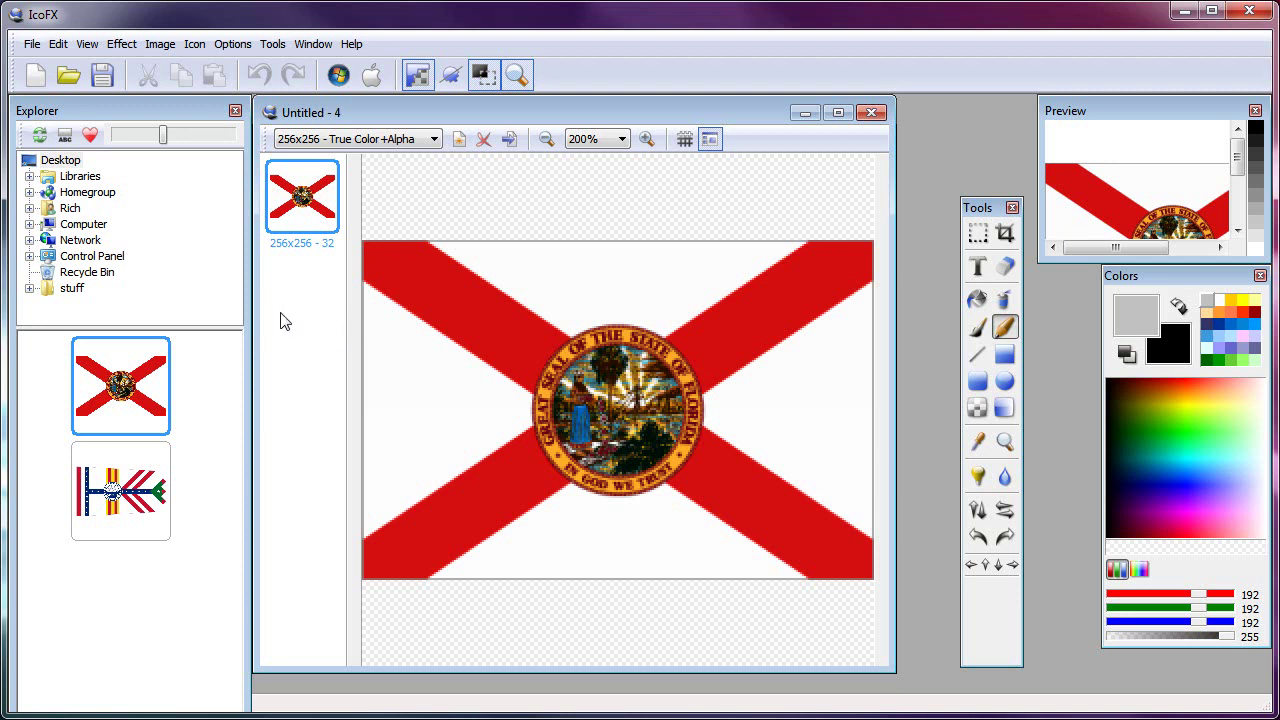
- Import the florida image into the icon as a 48 x 48 image
right_click(303, 295)
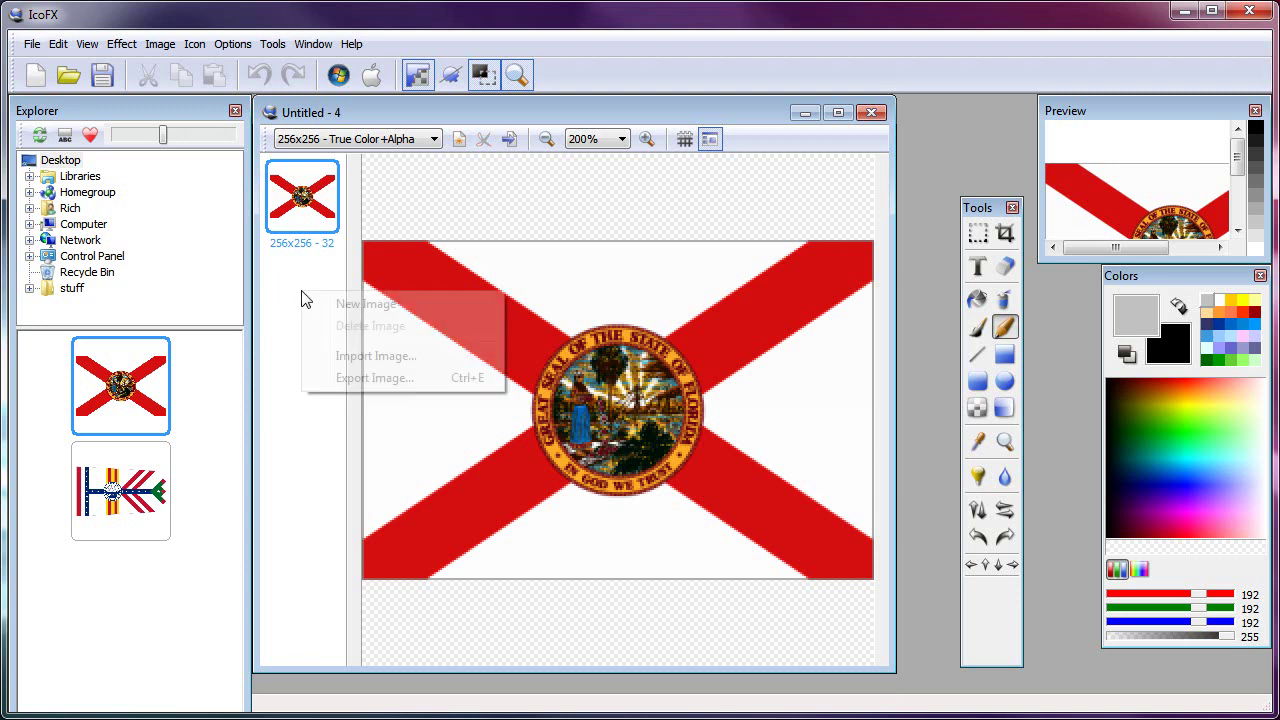
click(351, 364)
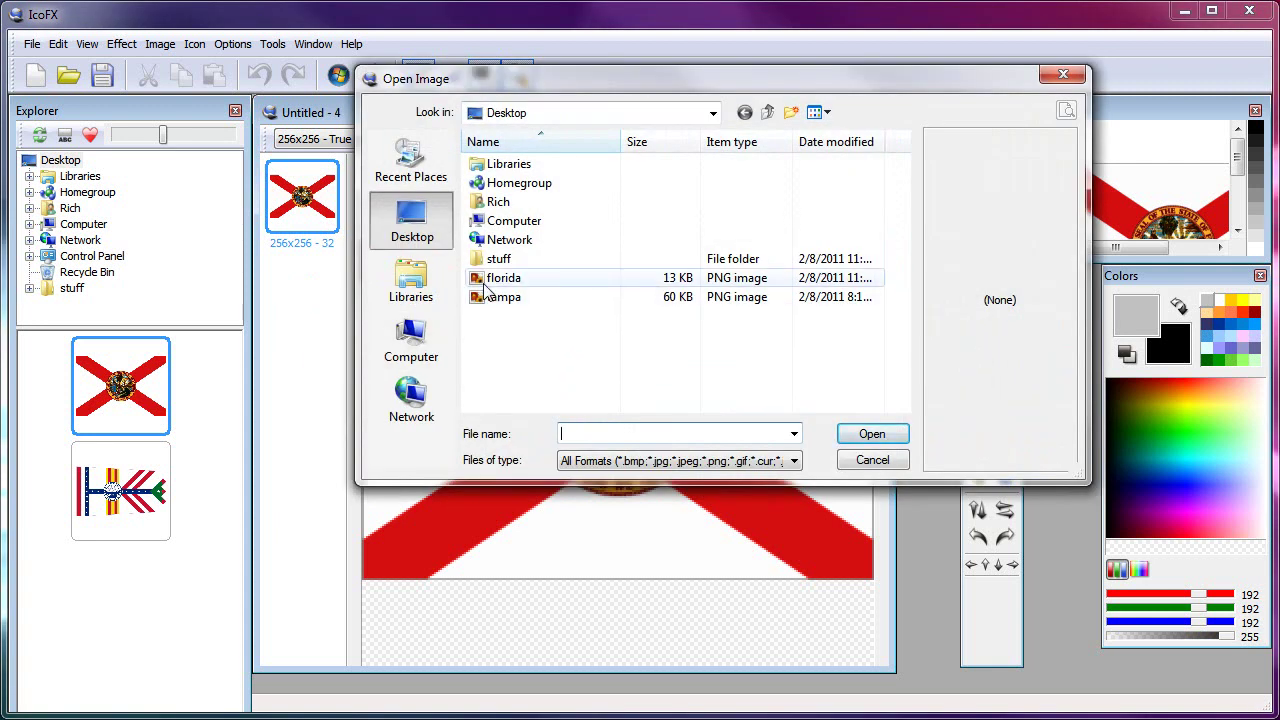
click(486, 288)
double_click(486, 288)
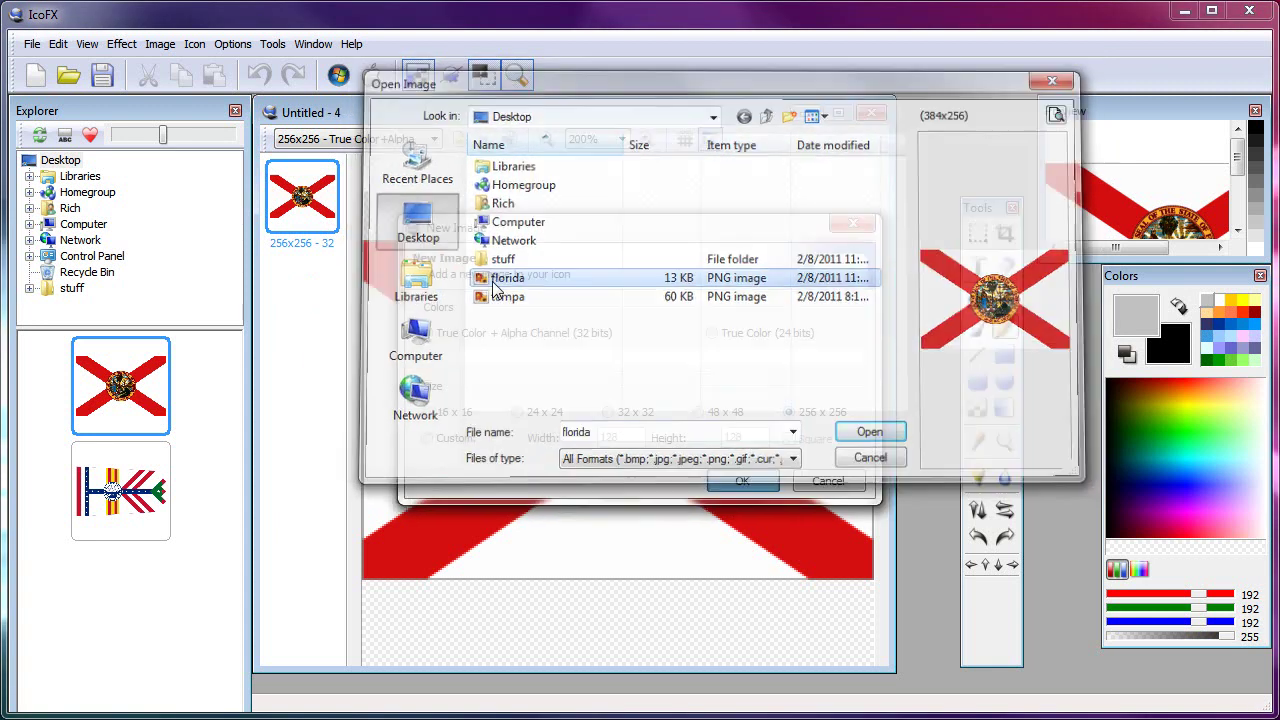
click(713, 412)
click(745, 485)
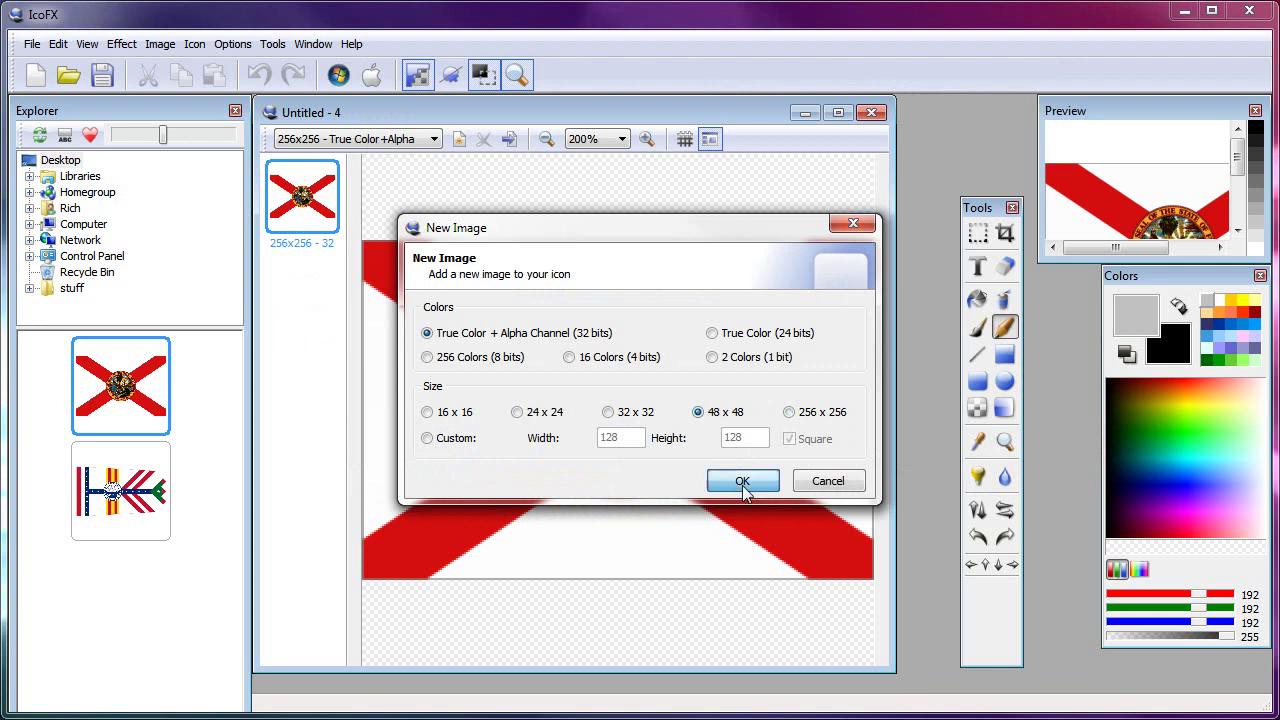
click(834, 621)
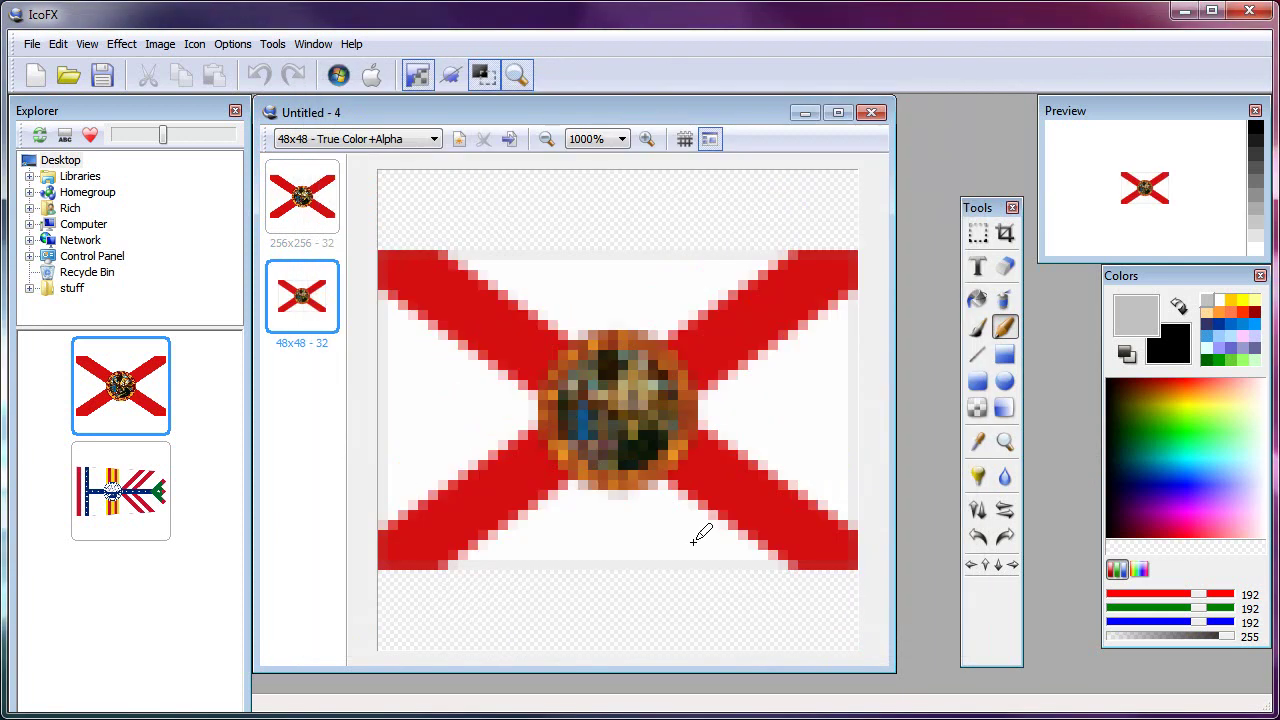
- Import the florida image again, choosing 32 x 32 as the new size
right_click(297, 400)
click(323, 457)
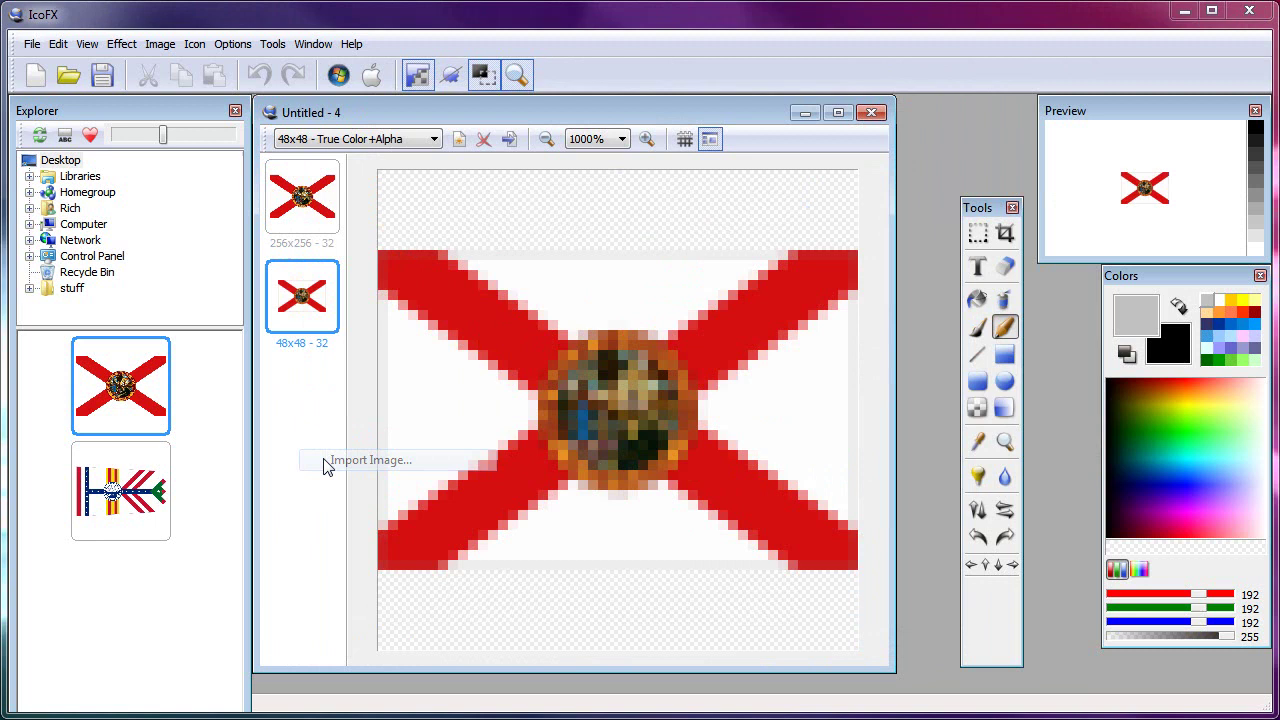
double_click(501, 295)
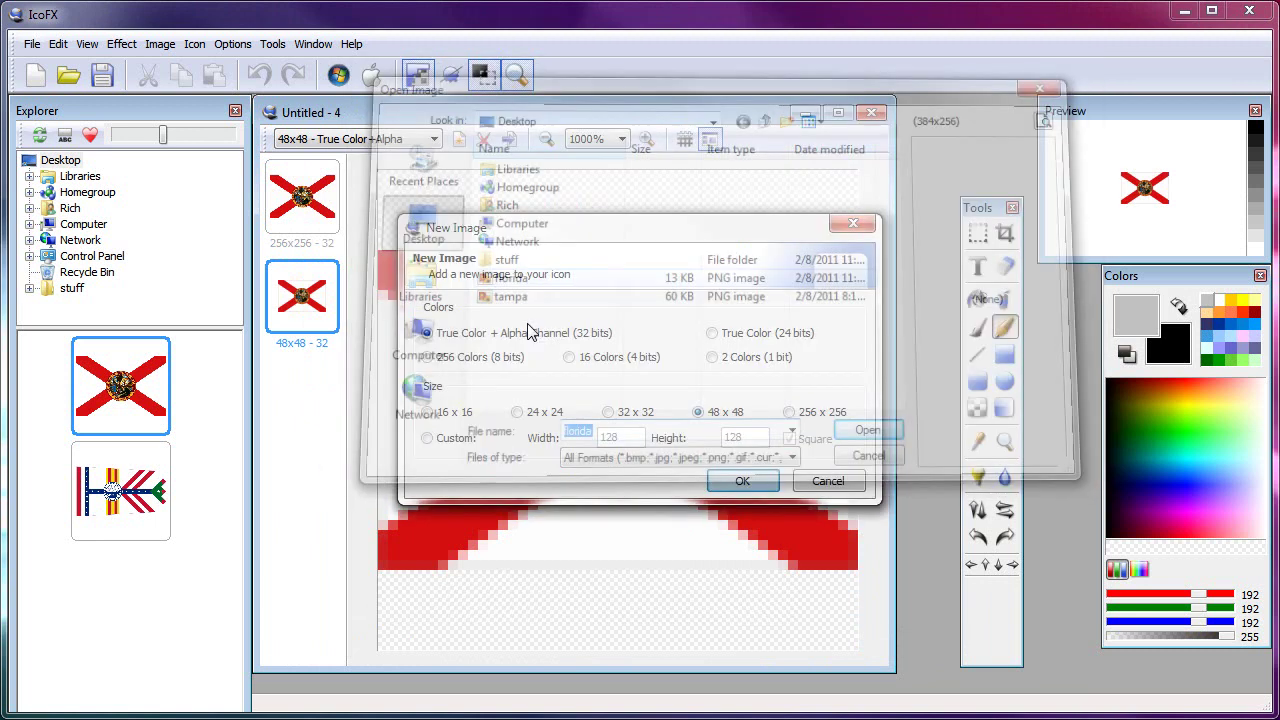
click(608, 412)
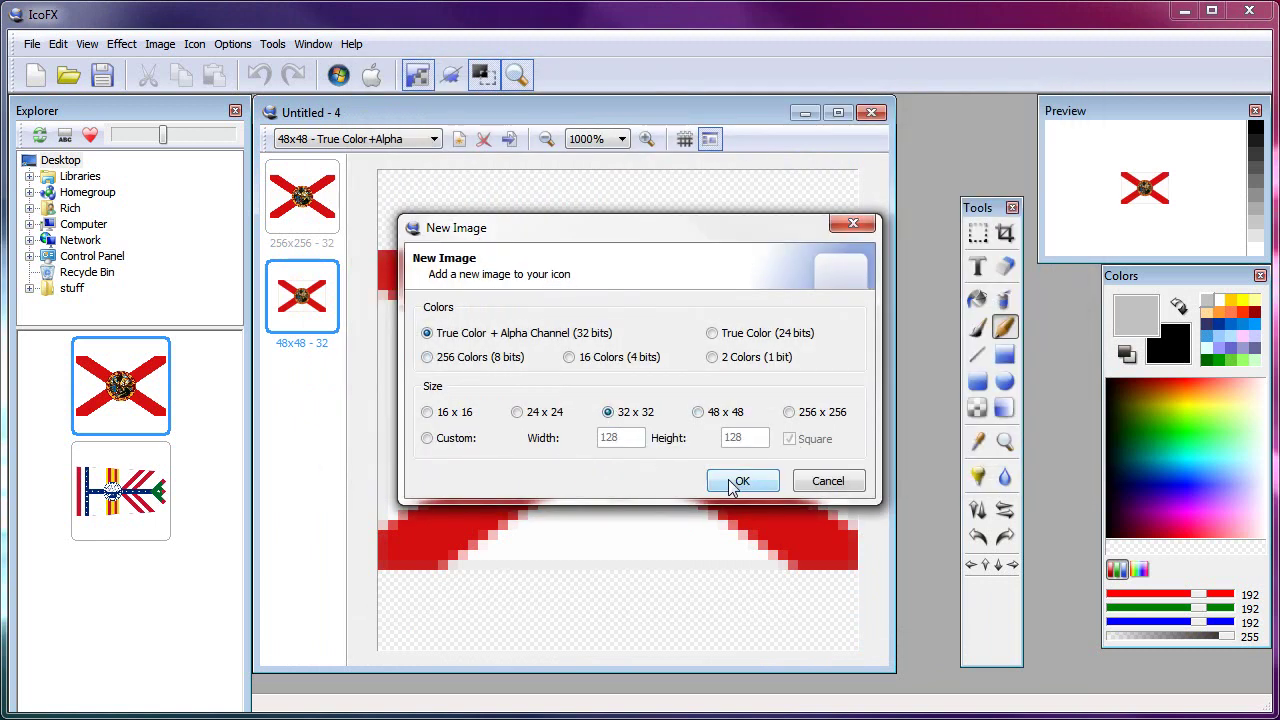
click(738, 483)
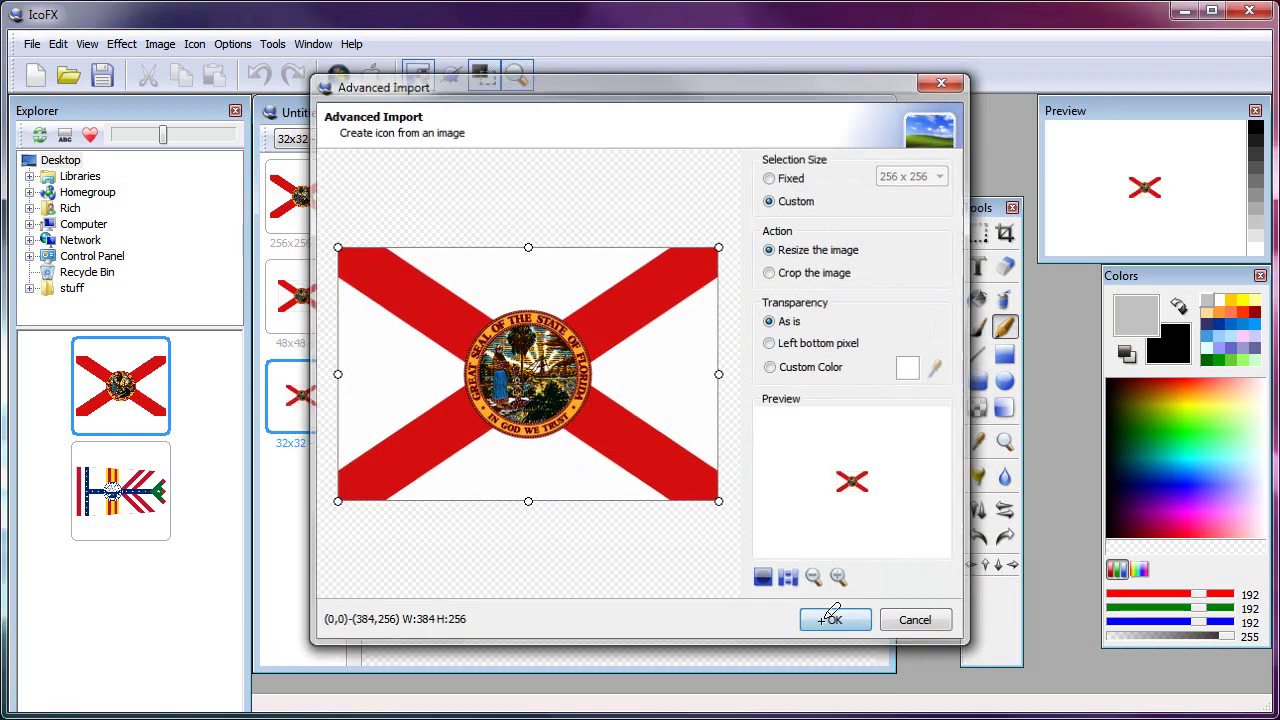
- Accept the 32x32 flag import and view the new image at actual size
click(826, 620)
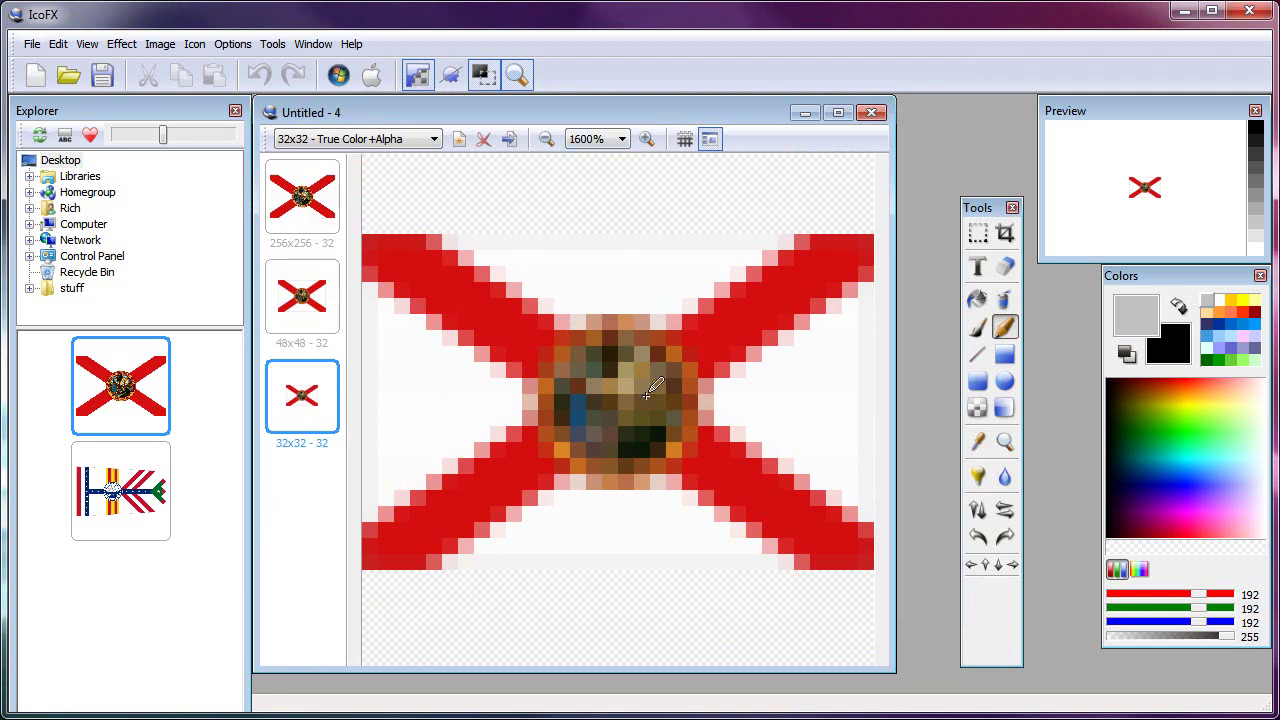
click(621, 139)
click(623, 190)
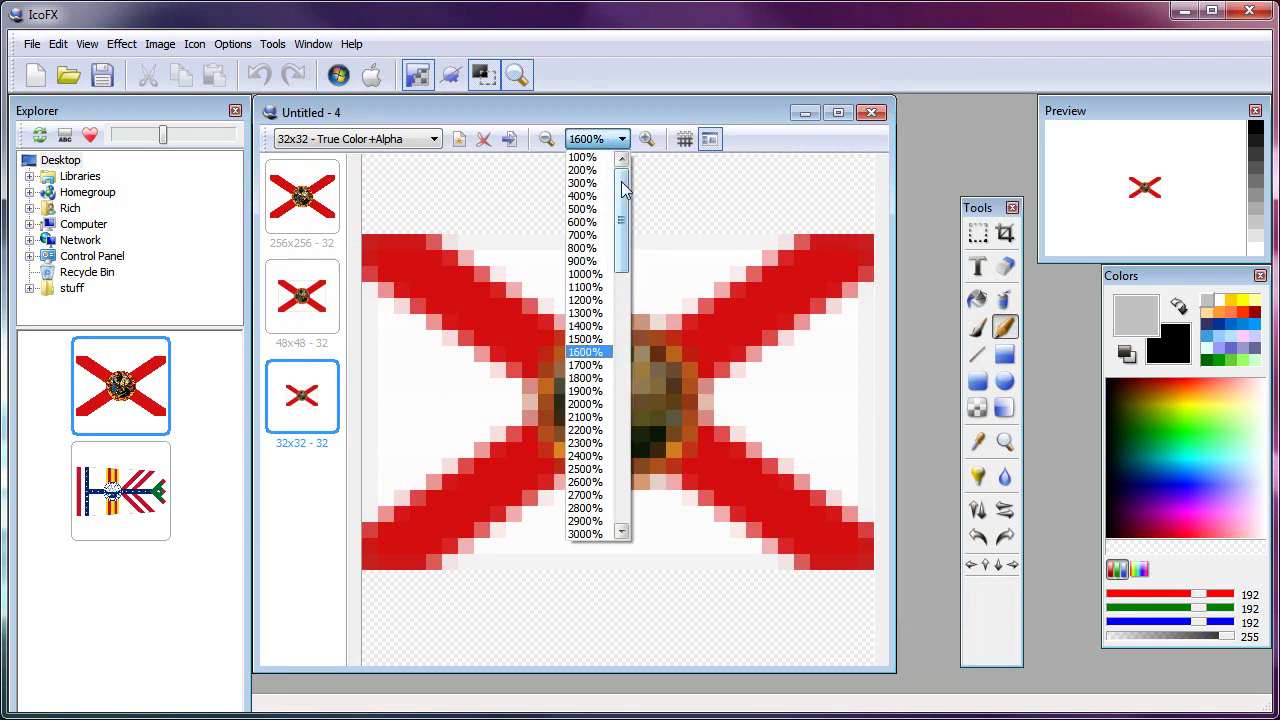
click(585, 157)
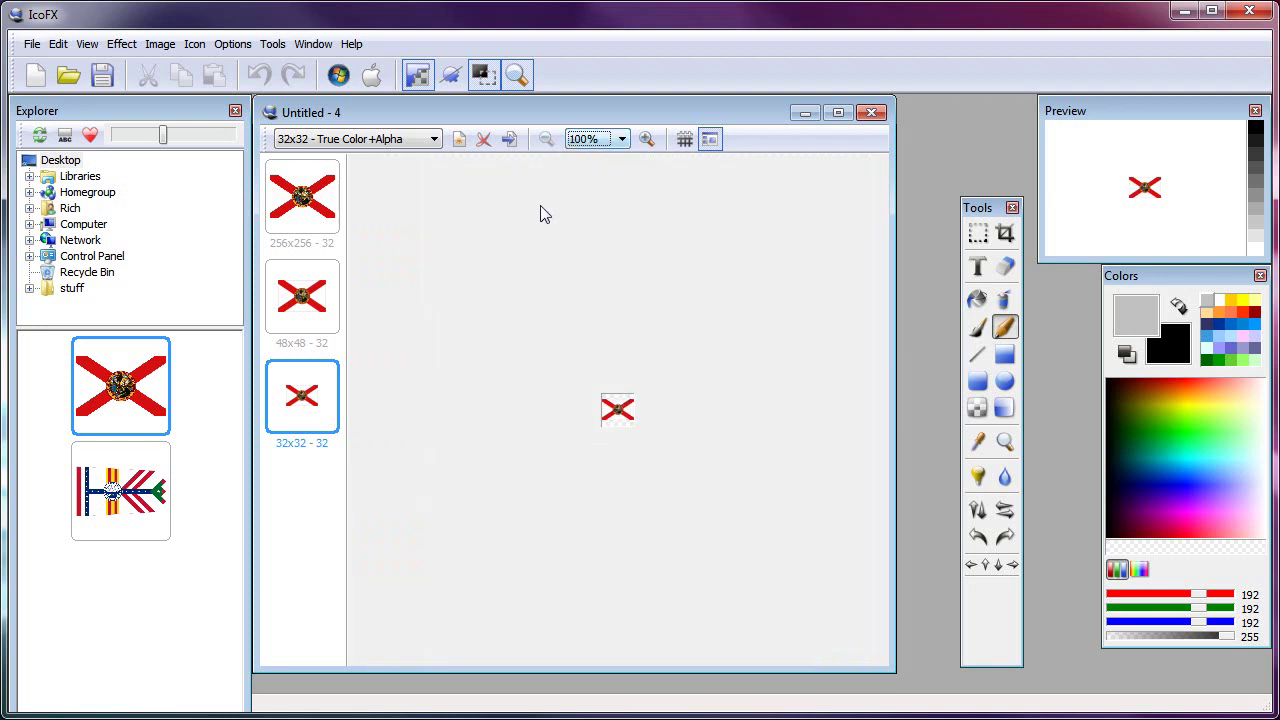
- Zoom the 32x32 image in to 1400%, then begin importing another image into the icon
click(648, 141)
click(648, 141)
click(648, 141)
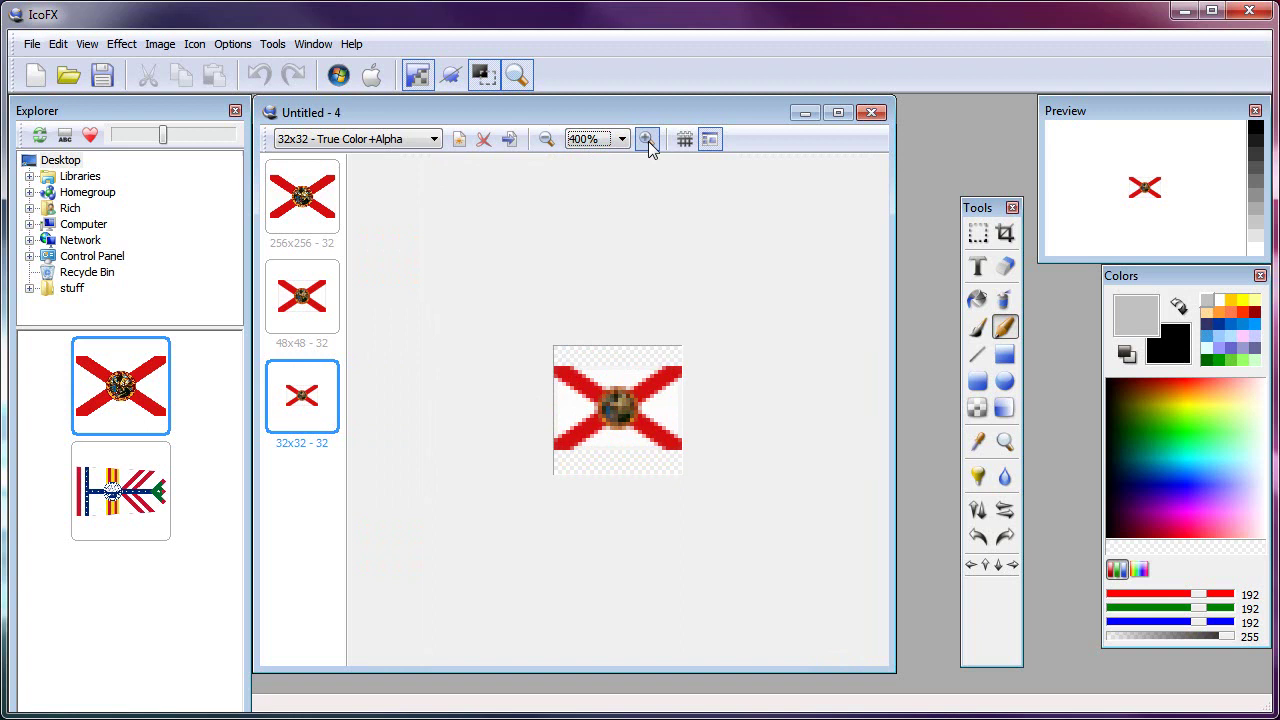
click(648, 141)
click(648, 141)
click(648, 141)
click(648, 141)
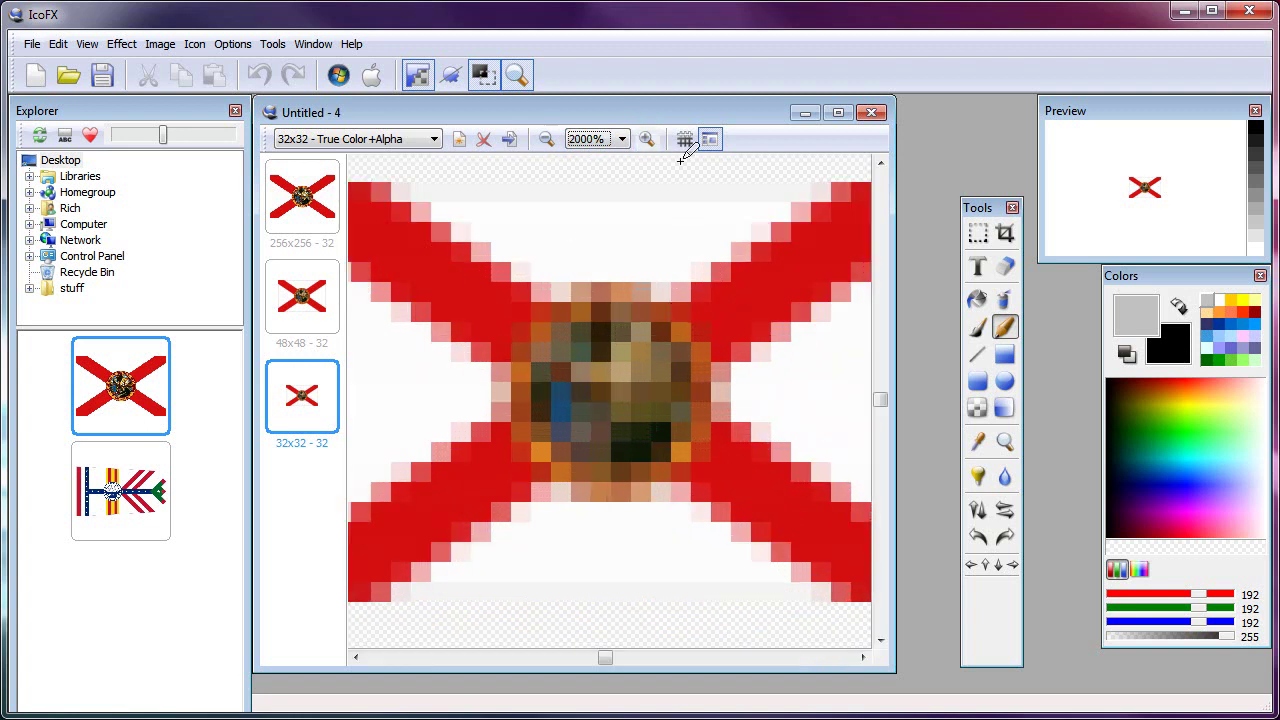
click(547, 139)
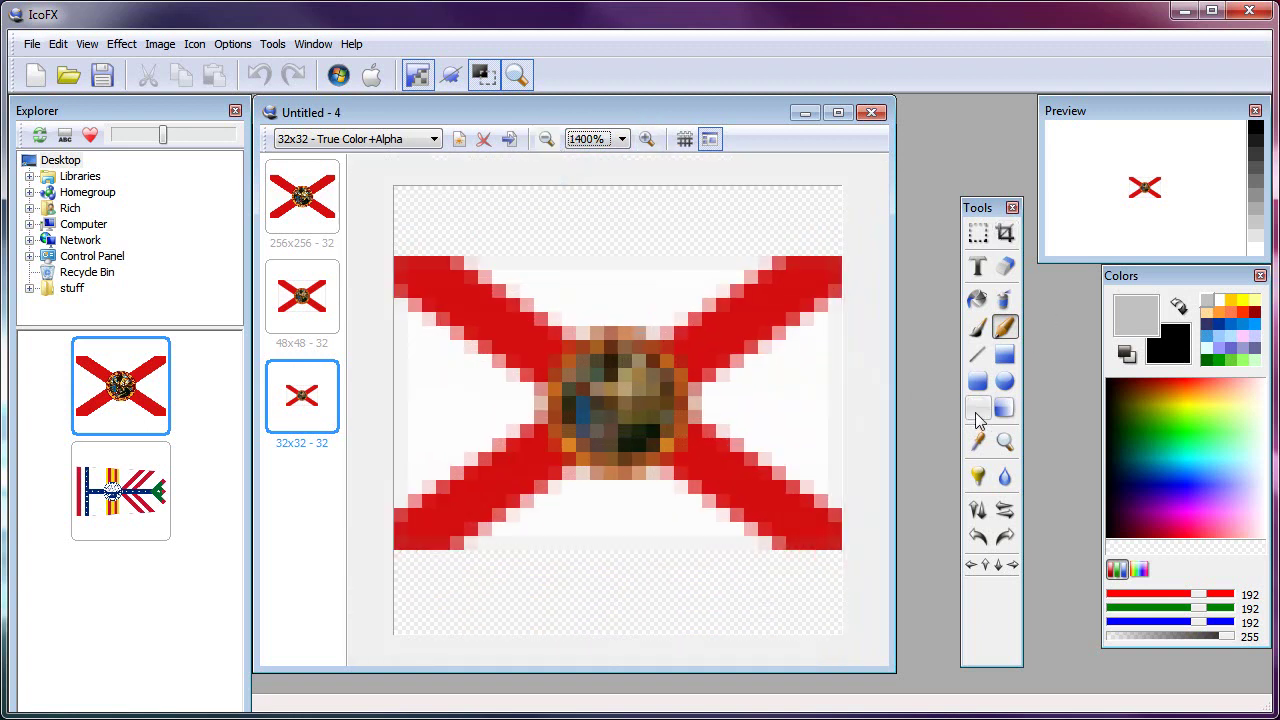
right_click(286, 480)
click(310, 540)
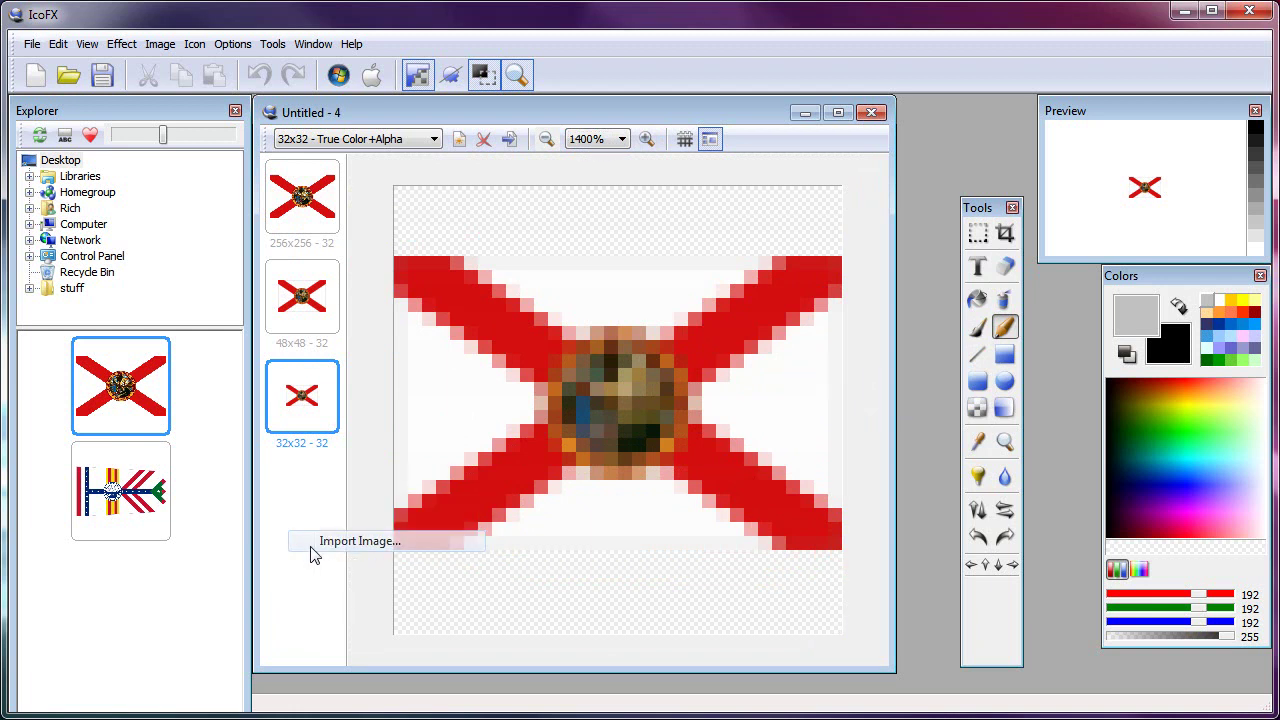
- Import florida as a 24 x 24 image of the whole flag
double_click(470, 279)
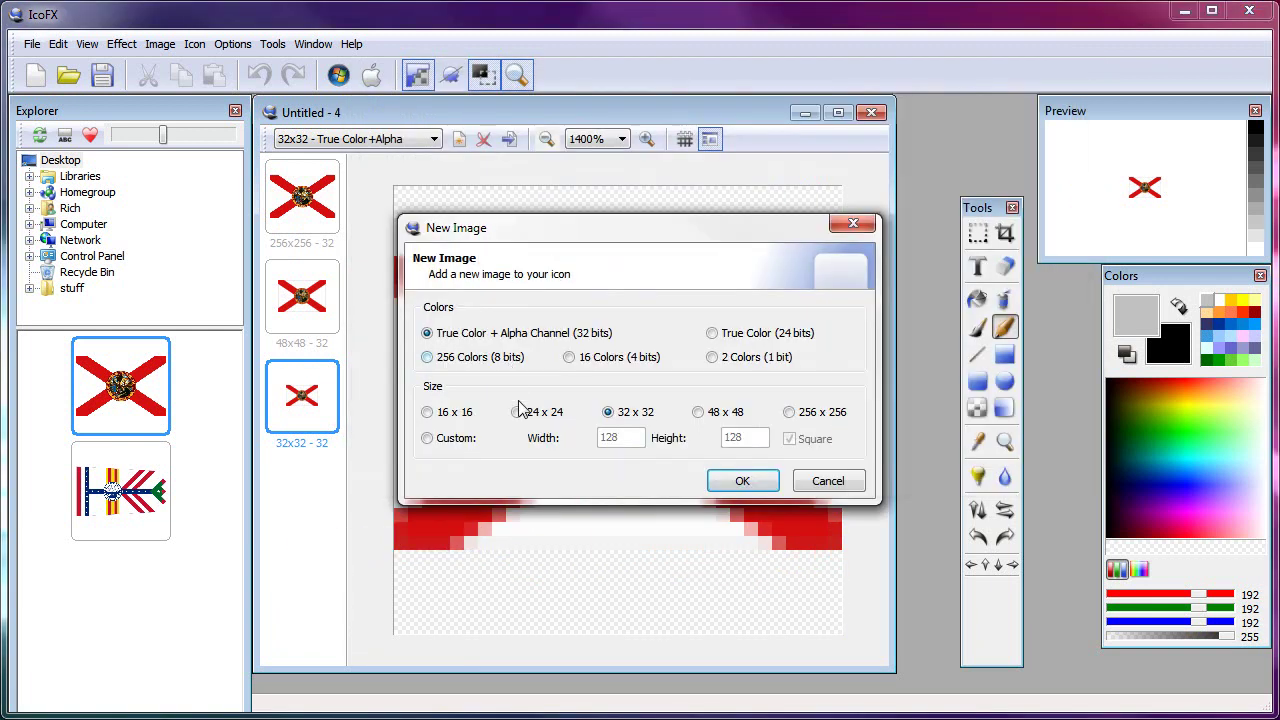
click(548, 417)
click(740, 481)
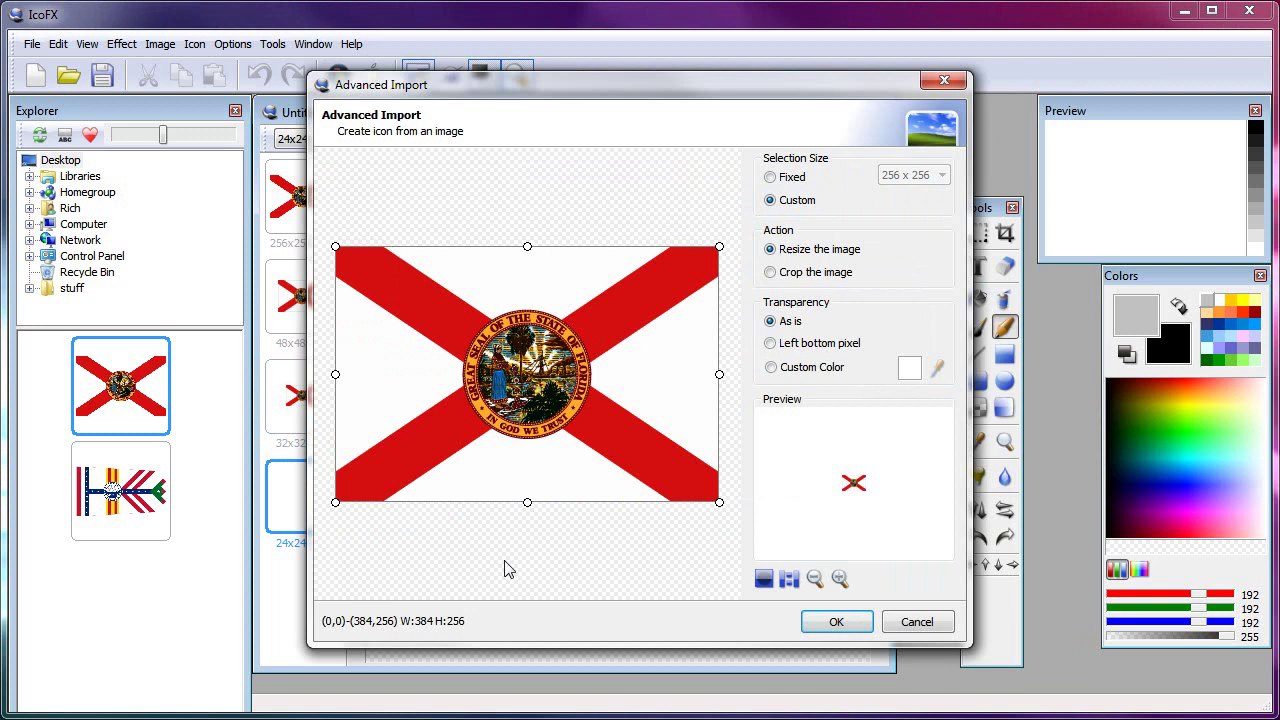
click(808, 622)
- Import florida once more as a 16 x 16 image
right_click(298, 580)
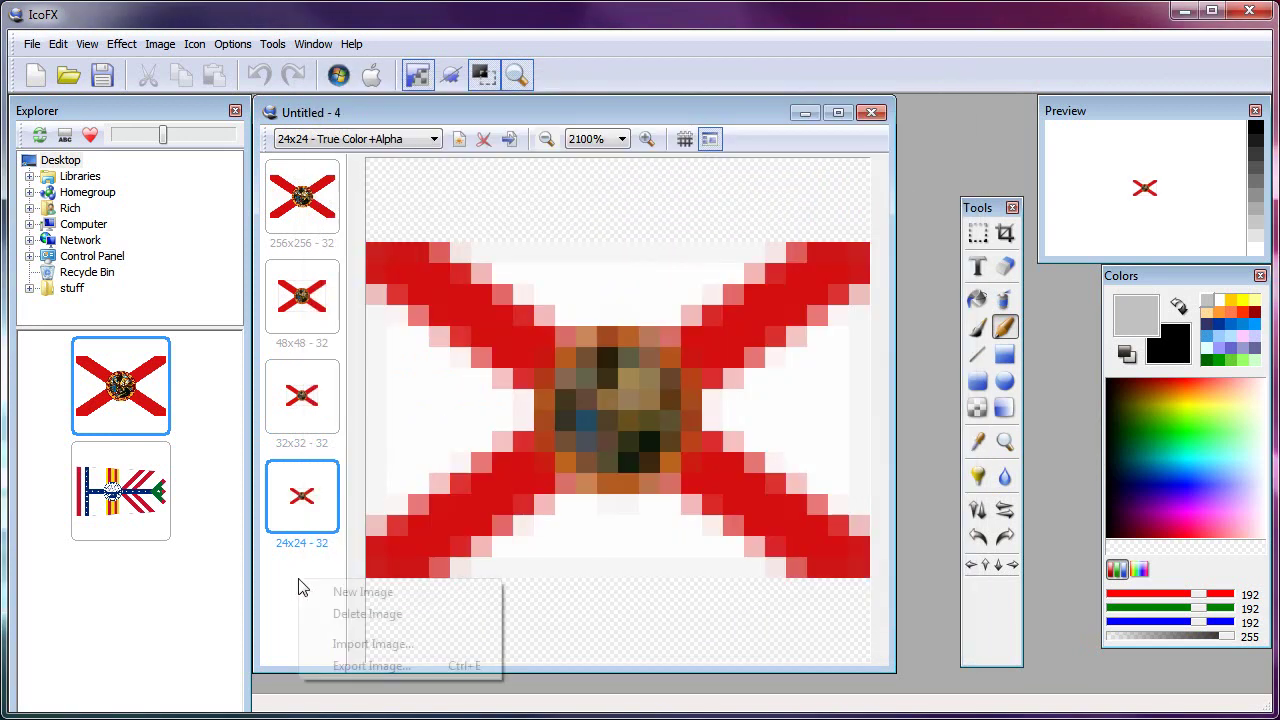
click(355, 644)
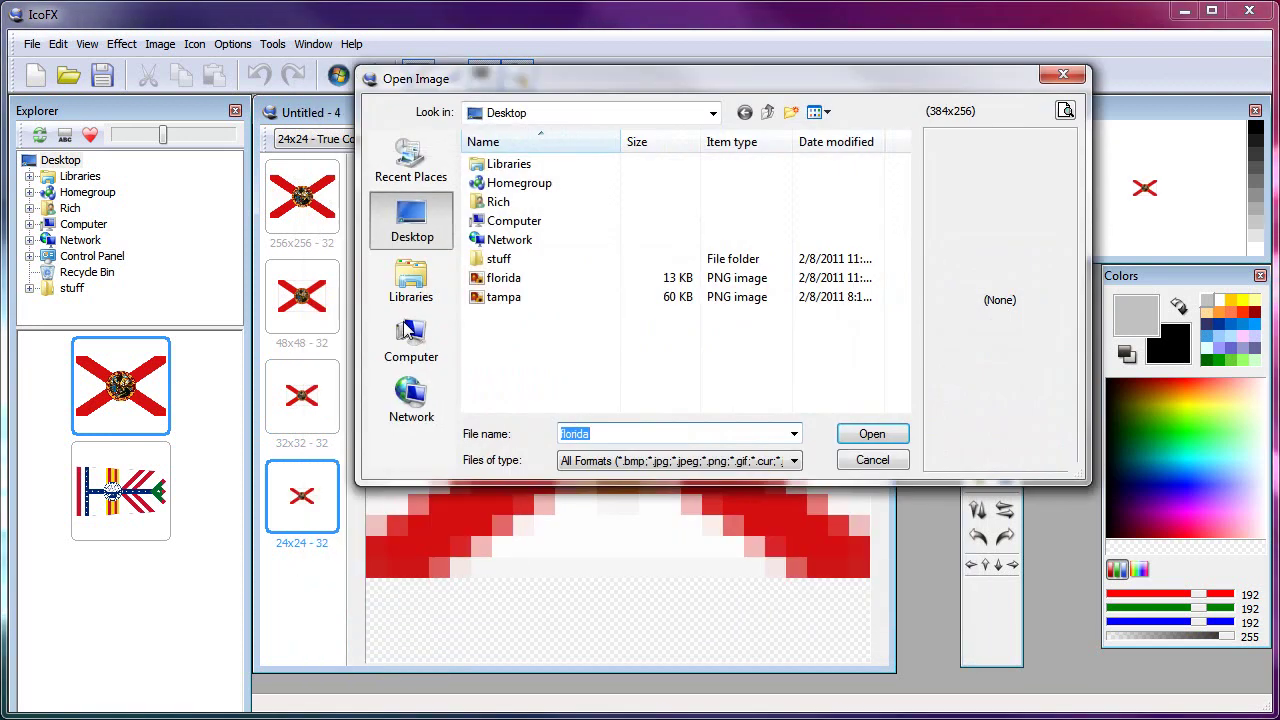
double_click(482, 279)
click(446, 412)
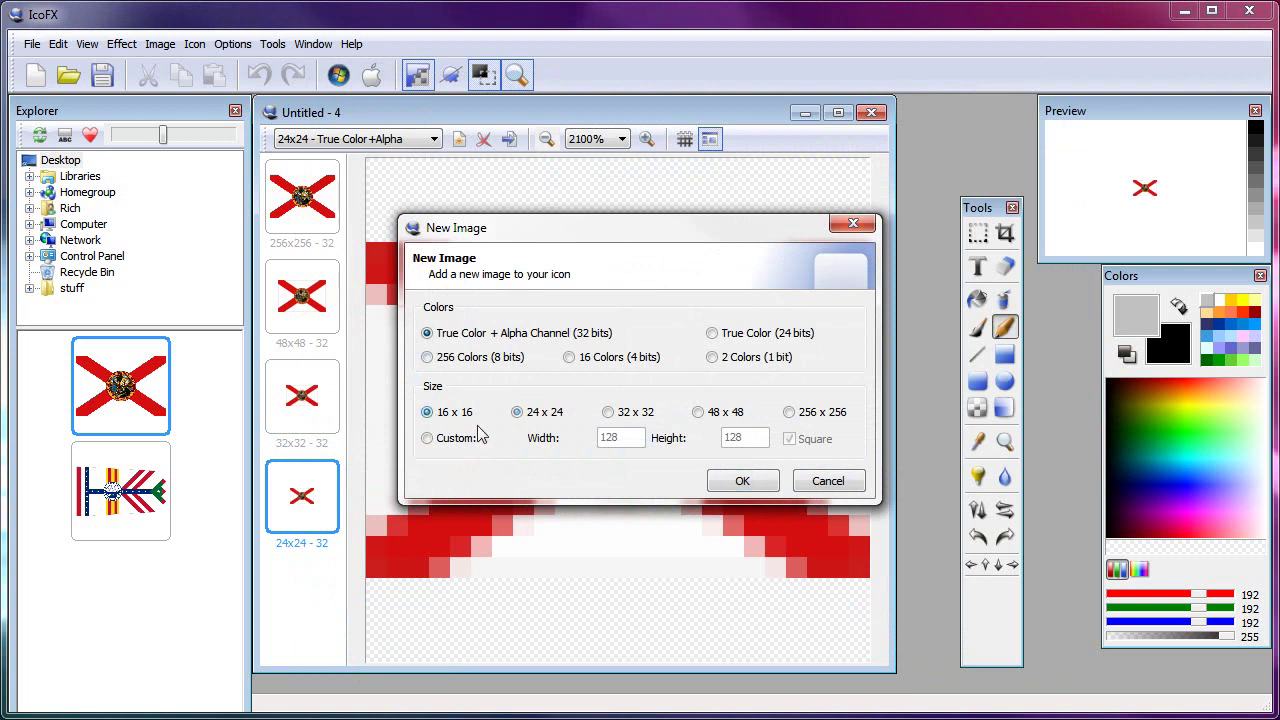
click(737, 481)
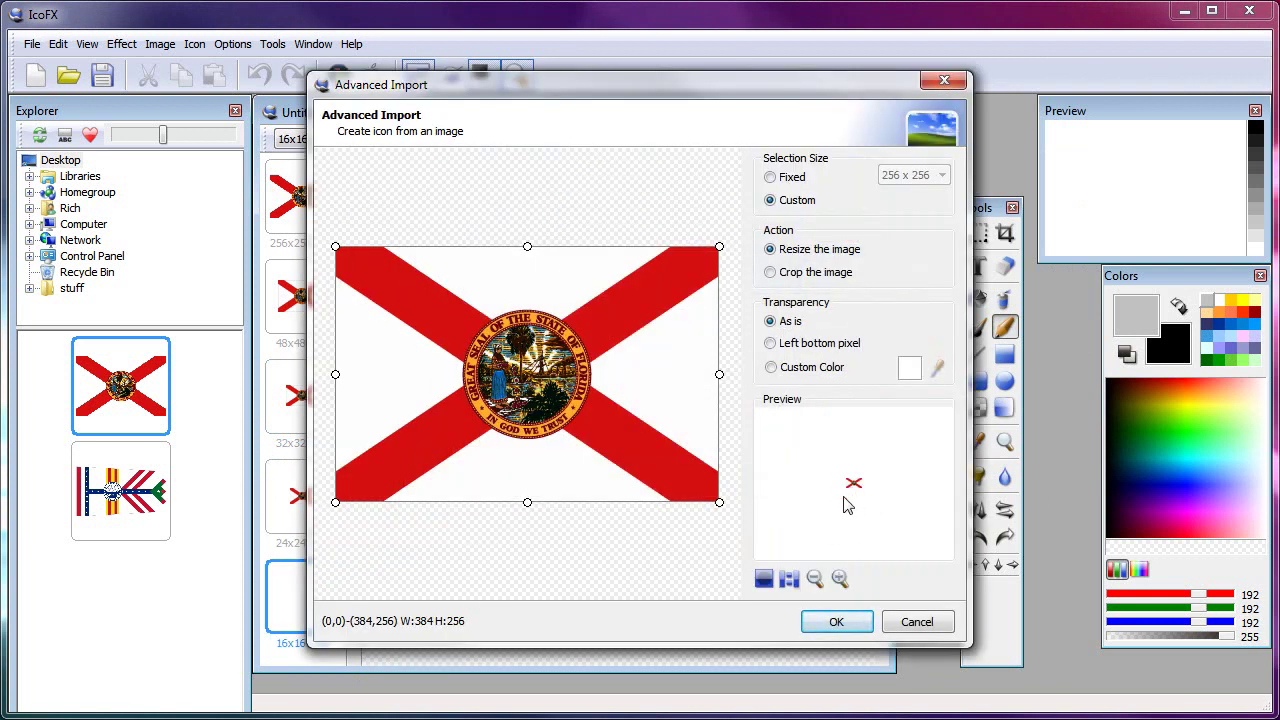
click(837, 624)
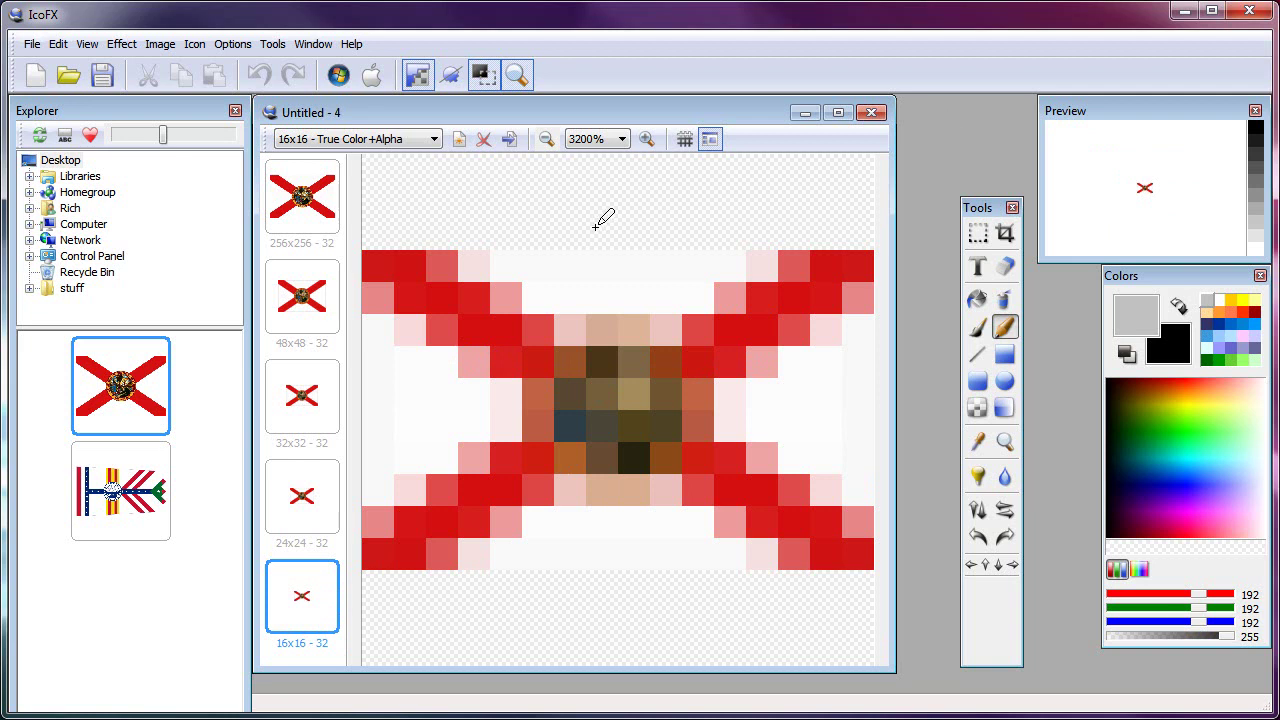
click(338, 75)
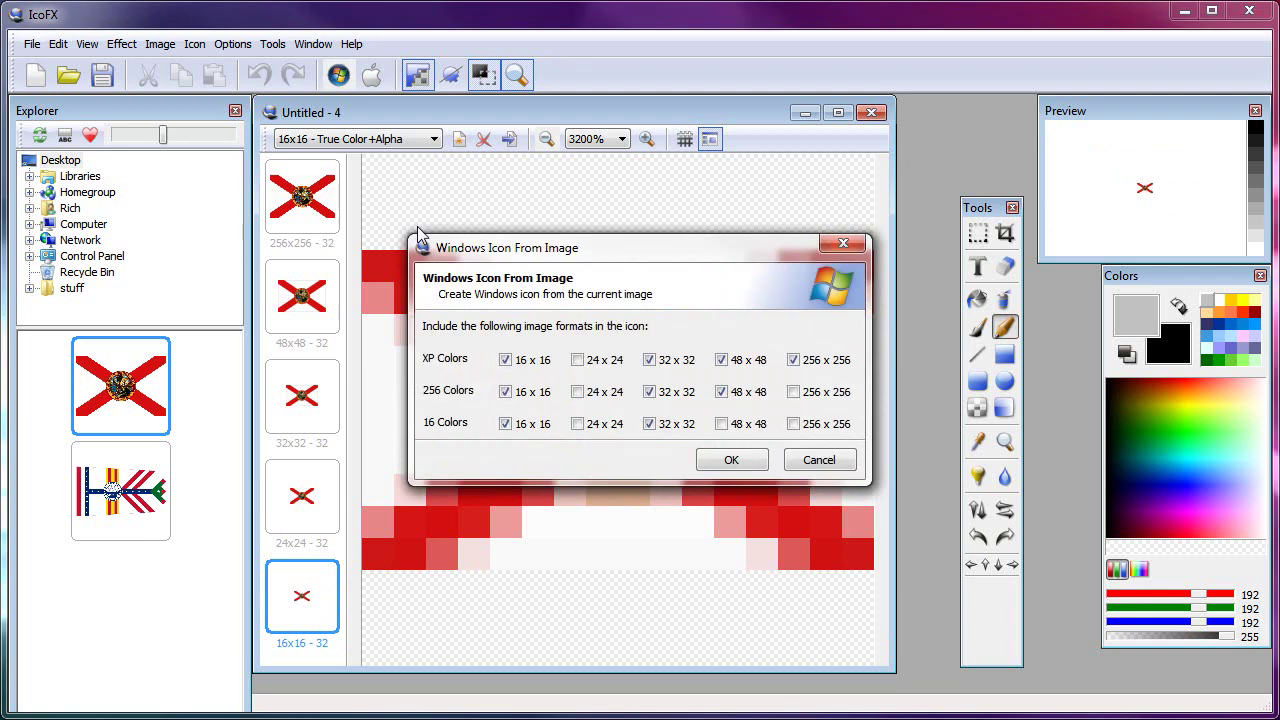
click(826, 468)
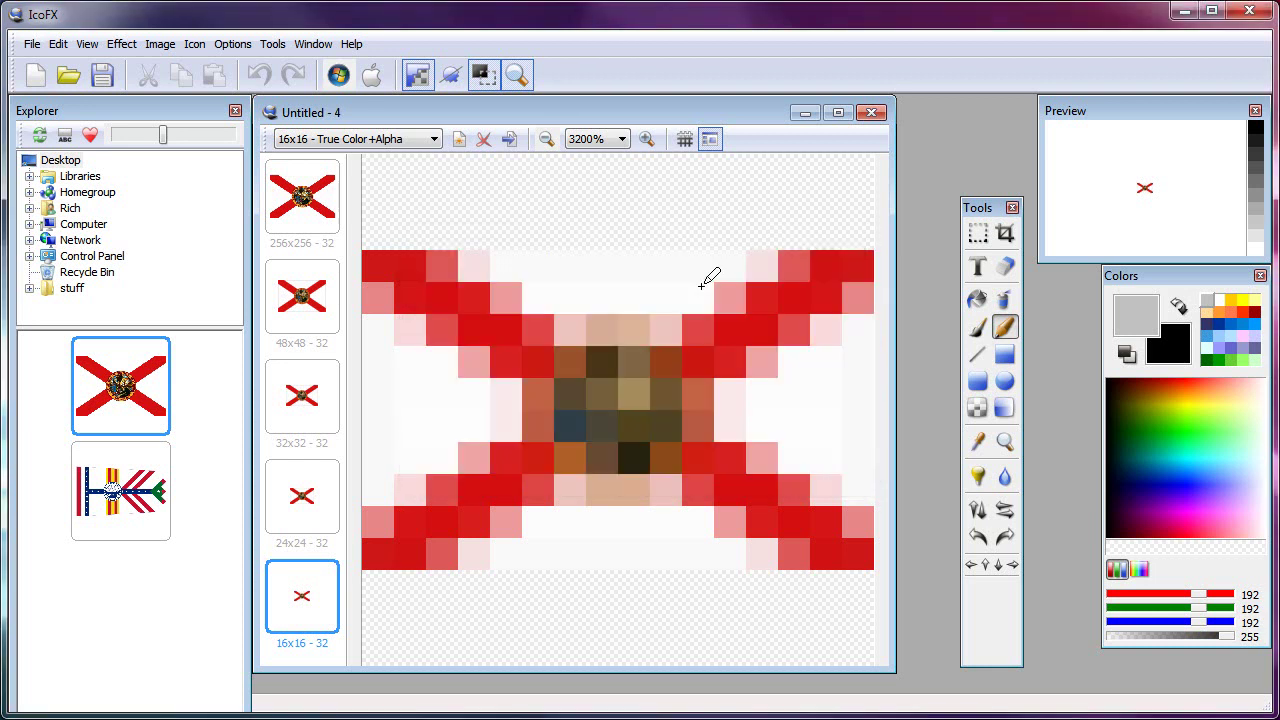
click(32, 44)
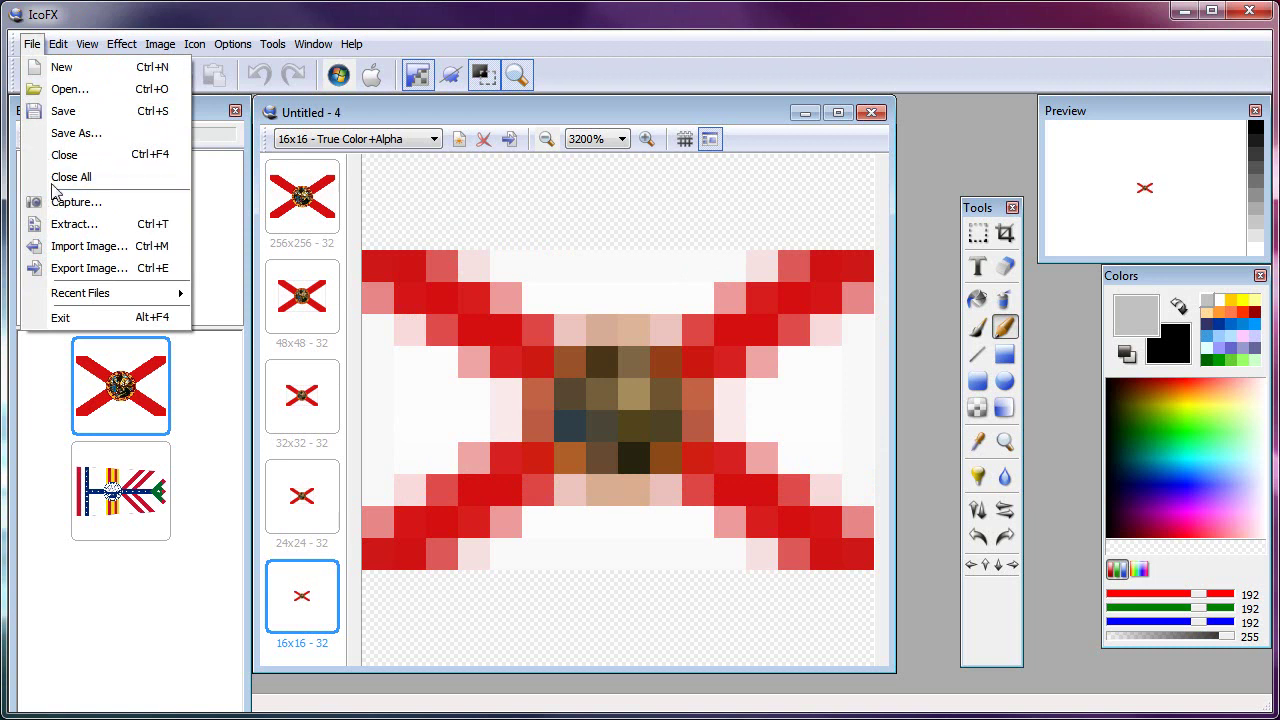
click(75, 133)
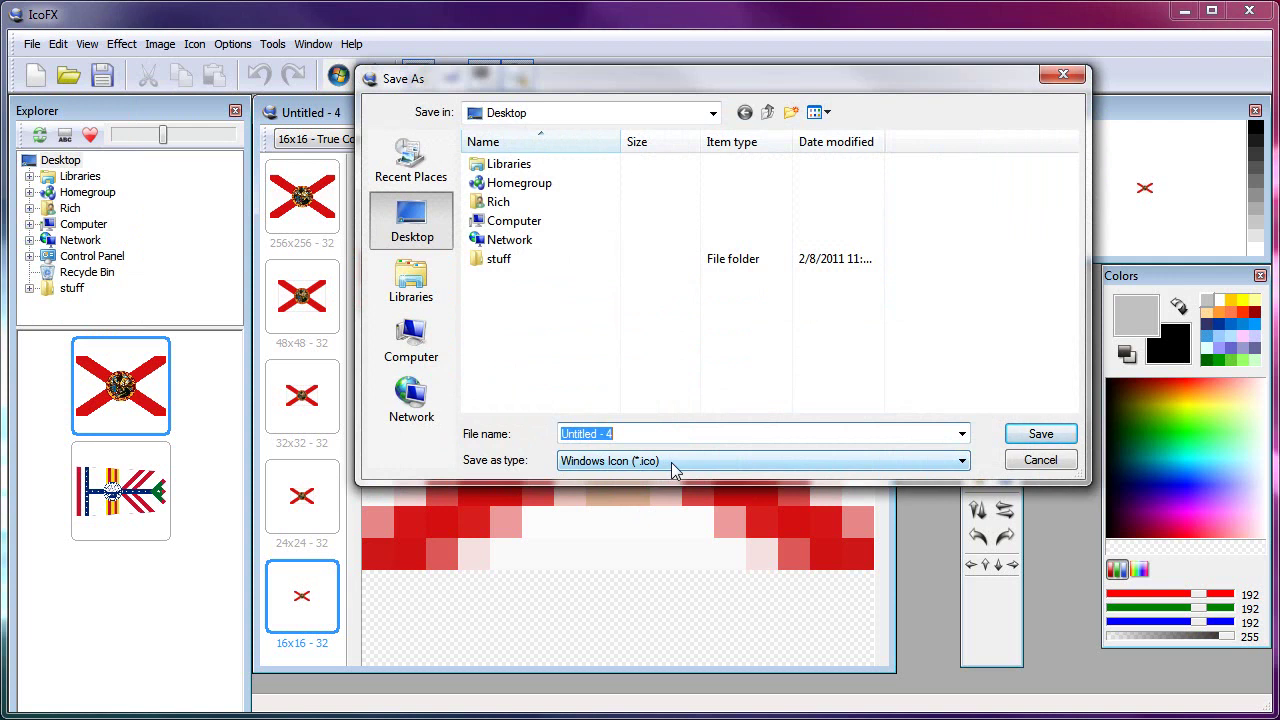
click(673, 462)
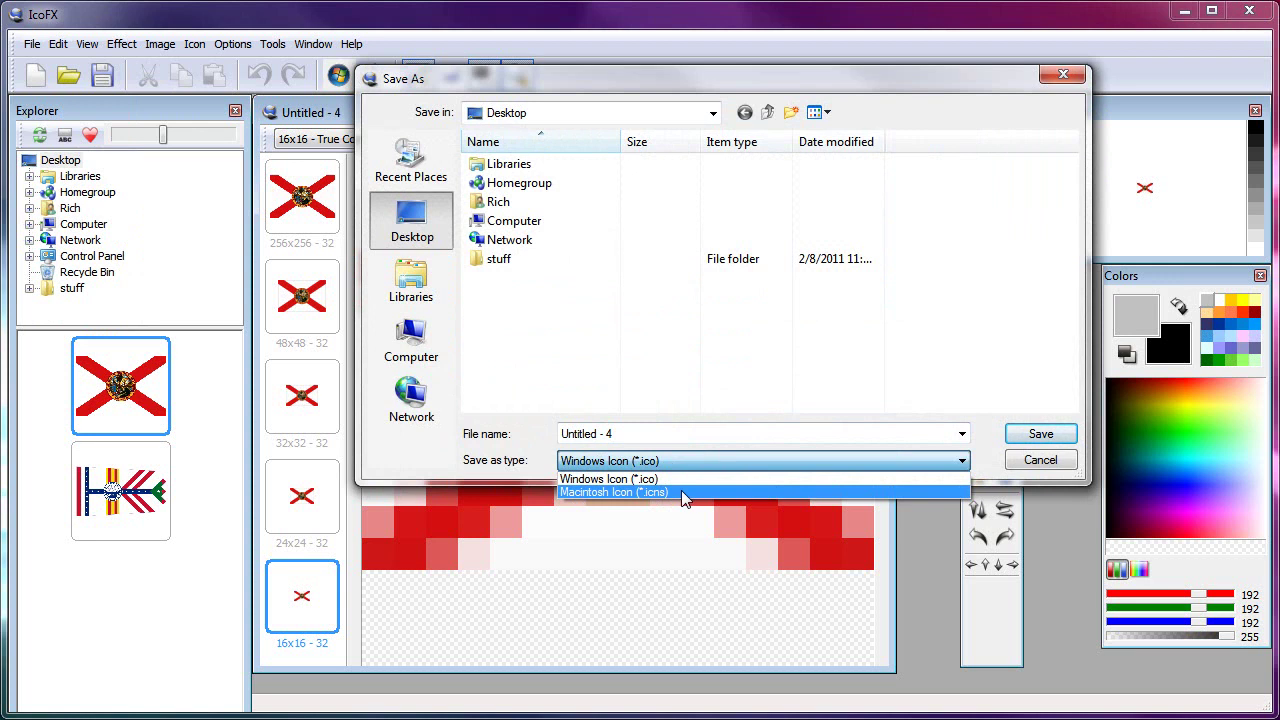
click(628, 436)
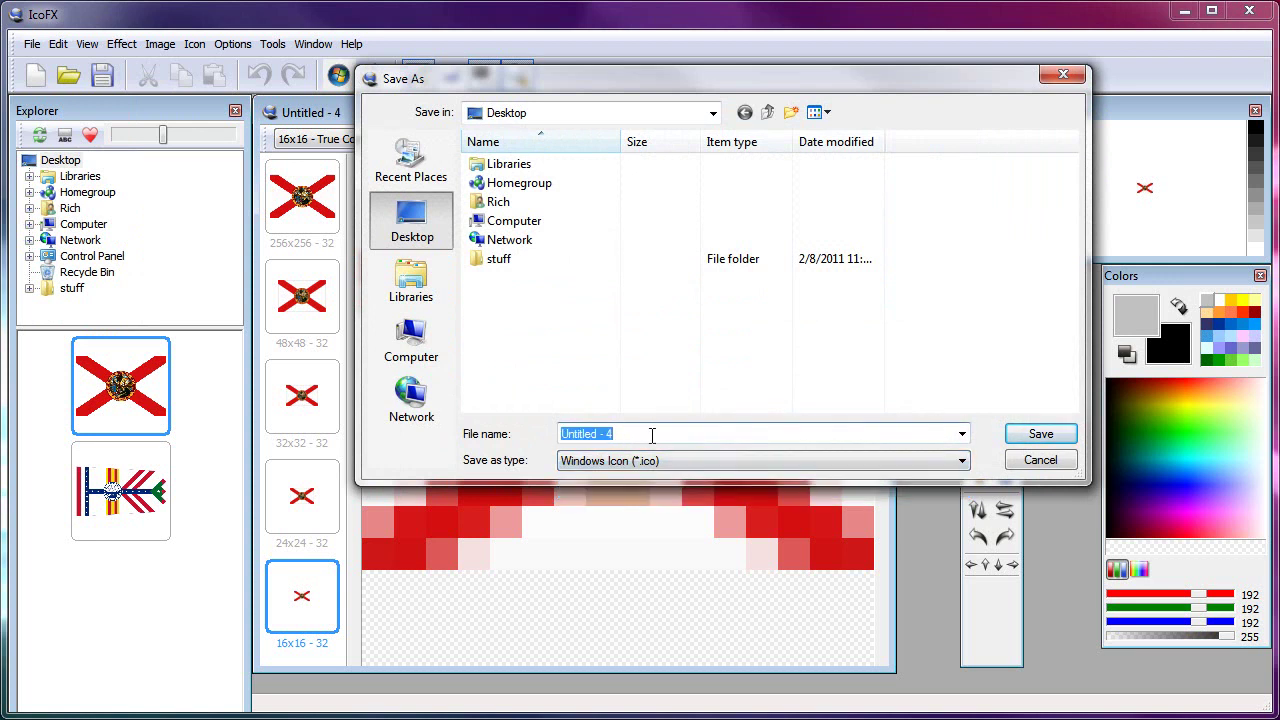
click(1045, 464)
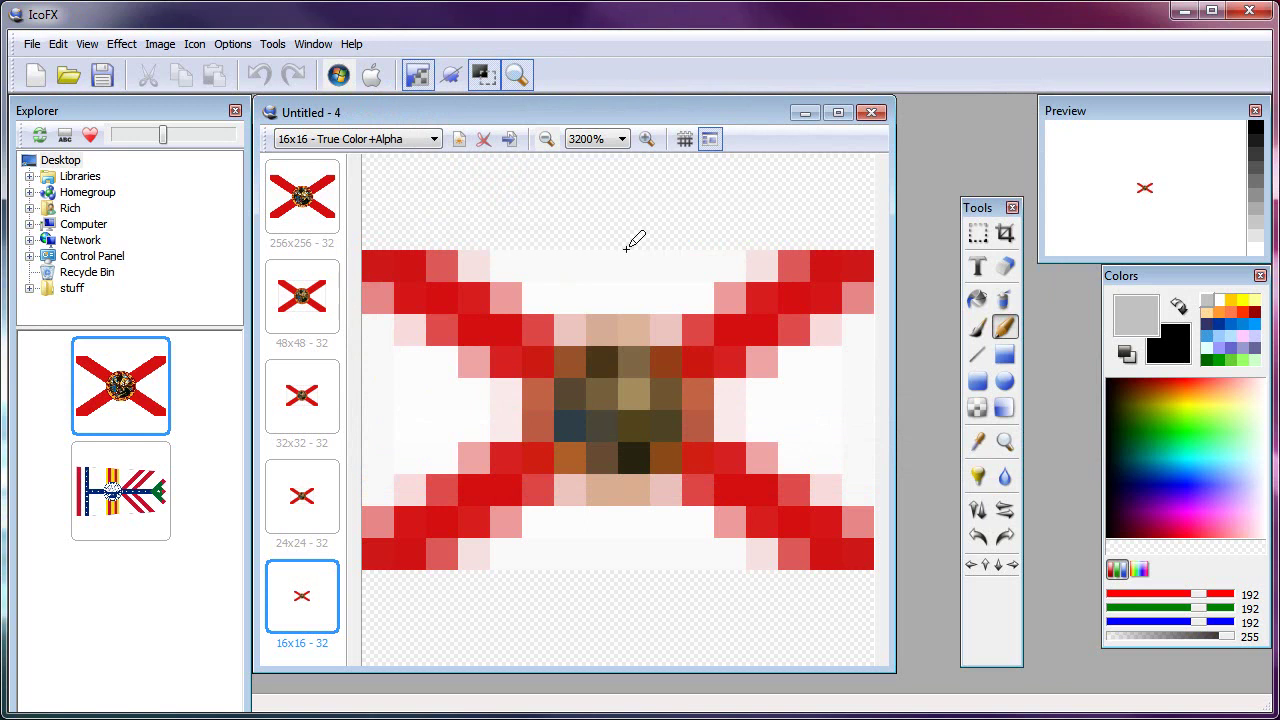
- Close the Florida icon without saving and create a 16 x 16 icon from the Tampa flag
click(870, 113)
click(651, 425)
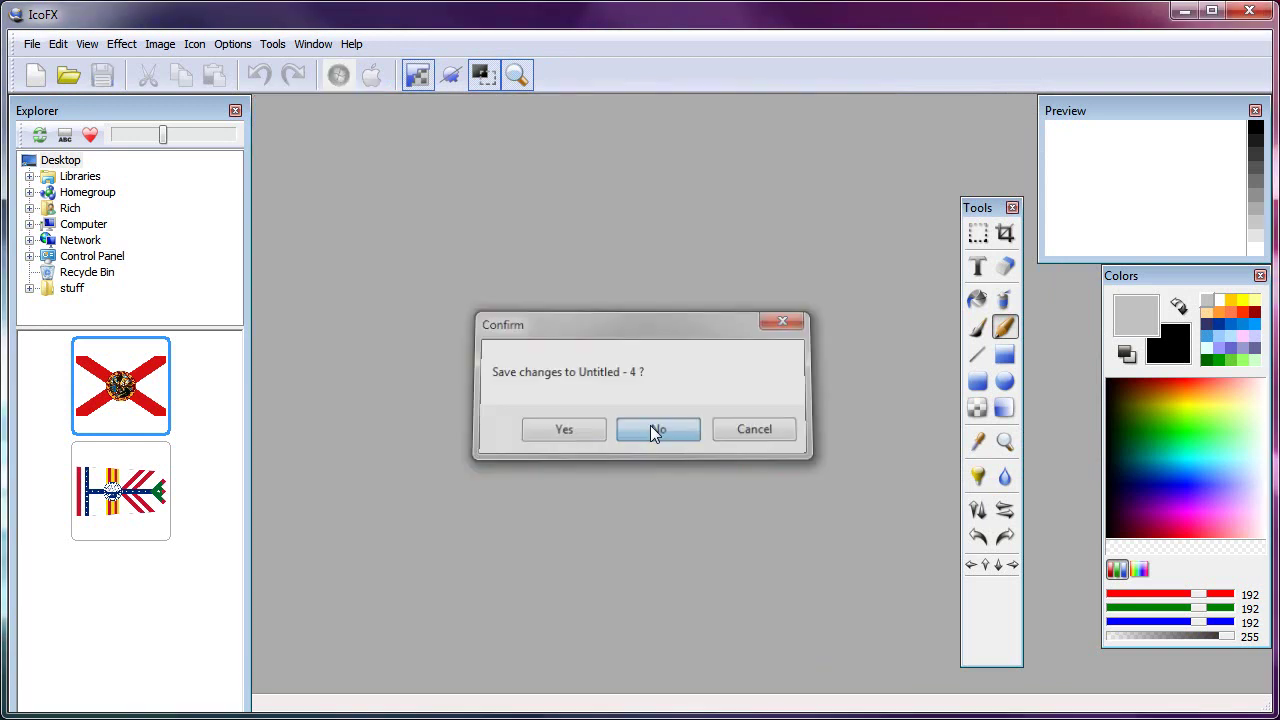
click(127, 500)
key(ctrl+n)
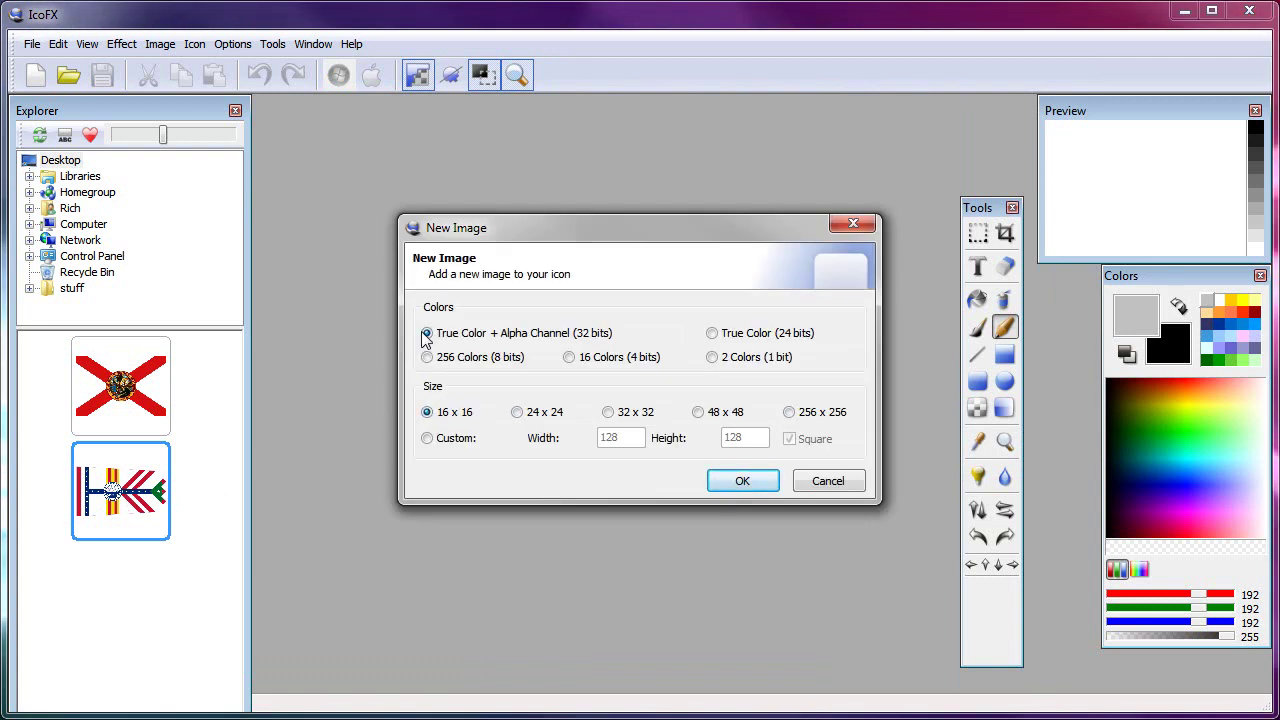
click(736, 482)
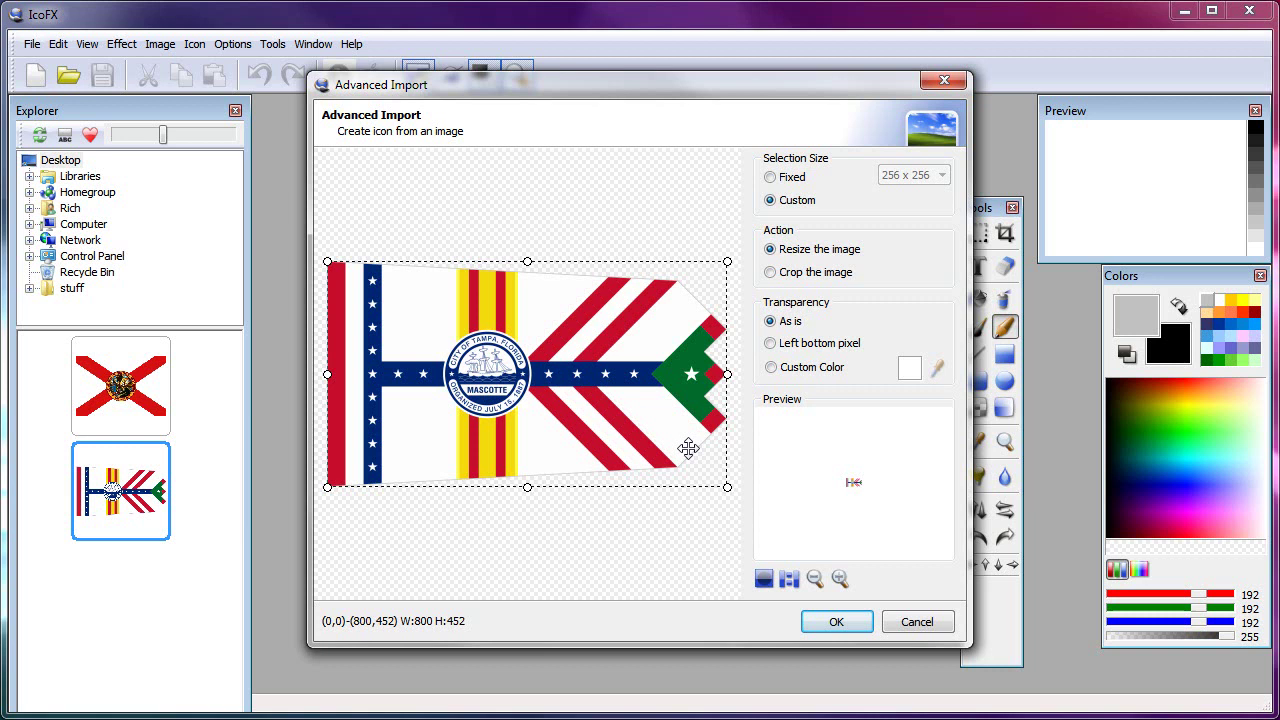
click(840, 620)
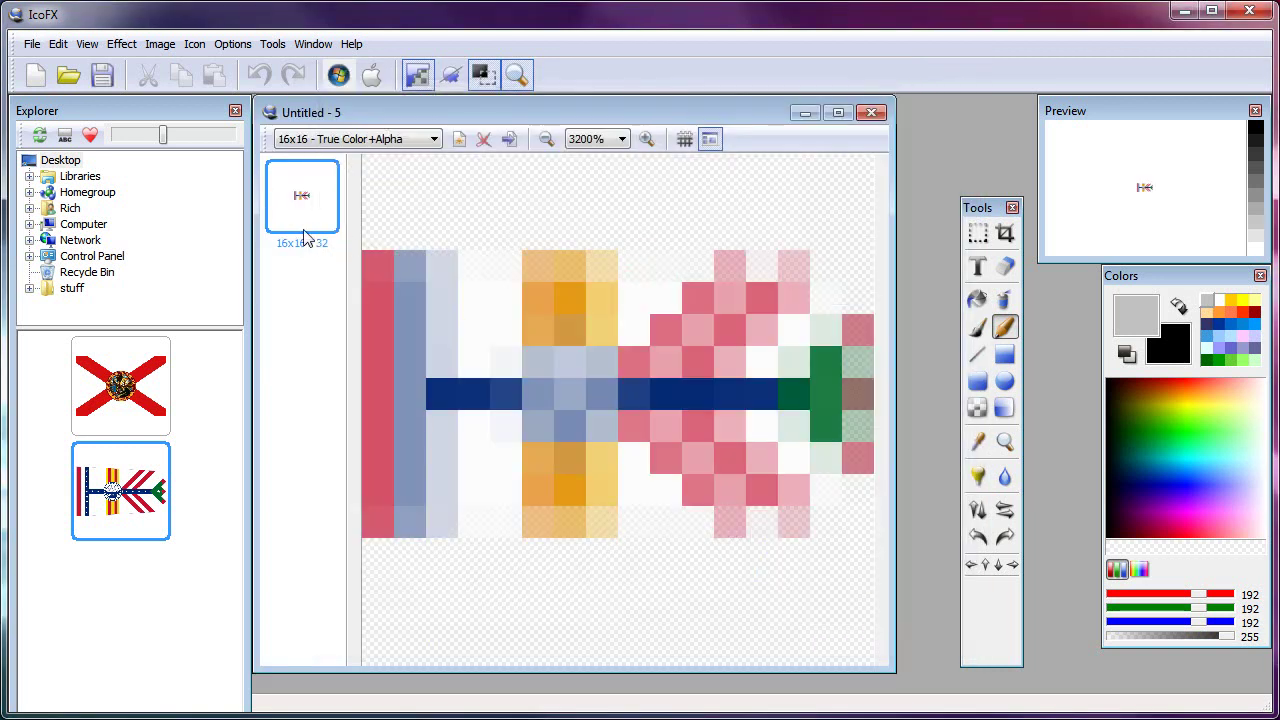
- Open Save As for the Tampa icon, then cancel it
click(32, 44)
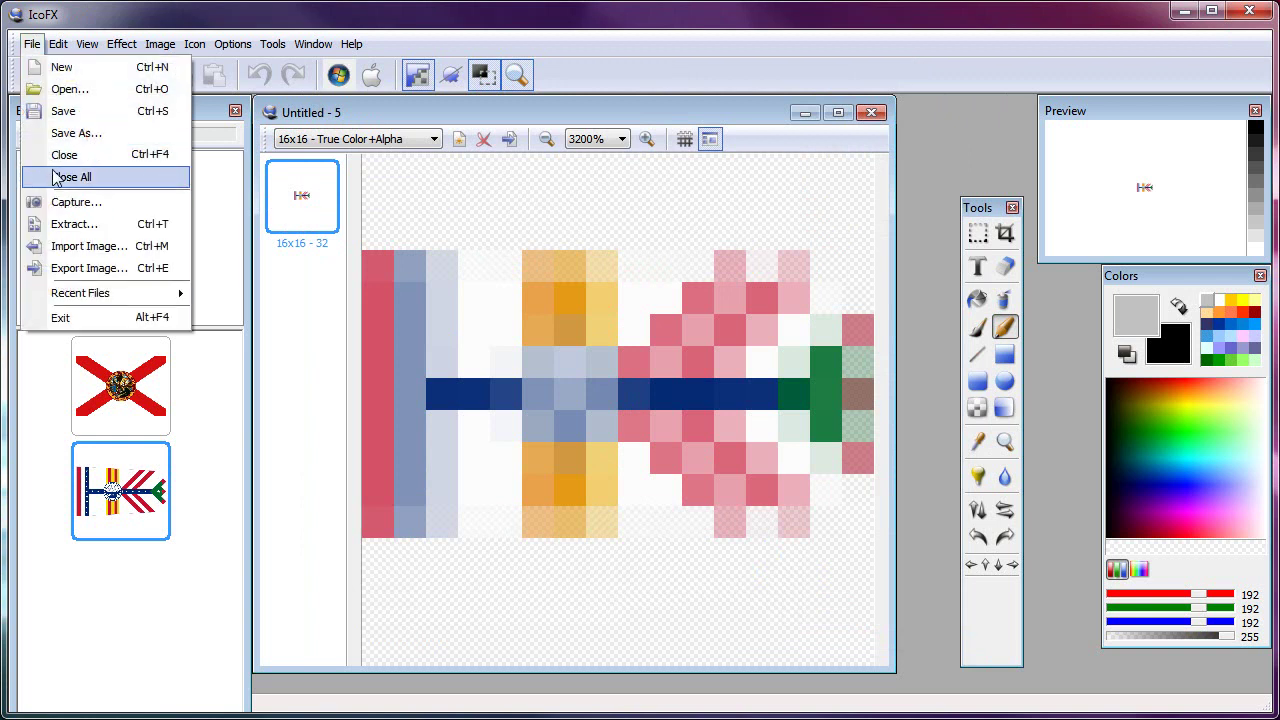
click(63, 130)
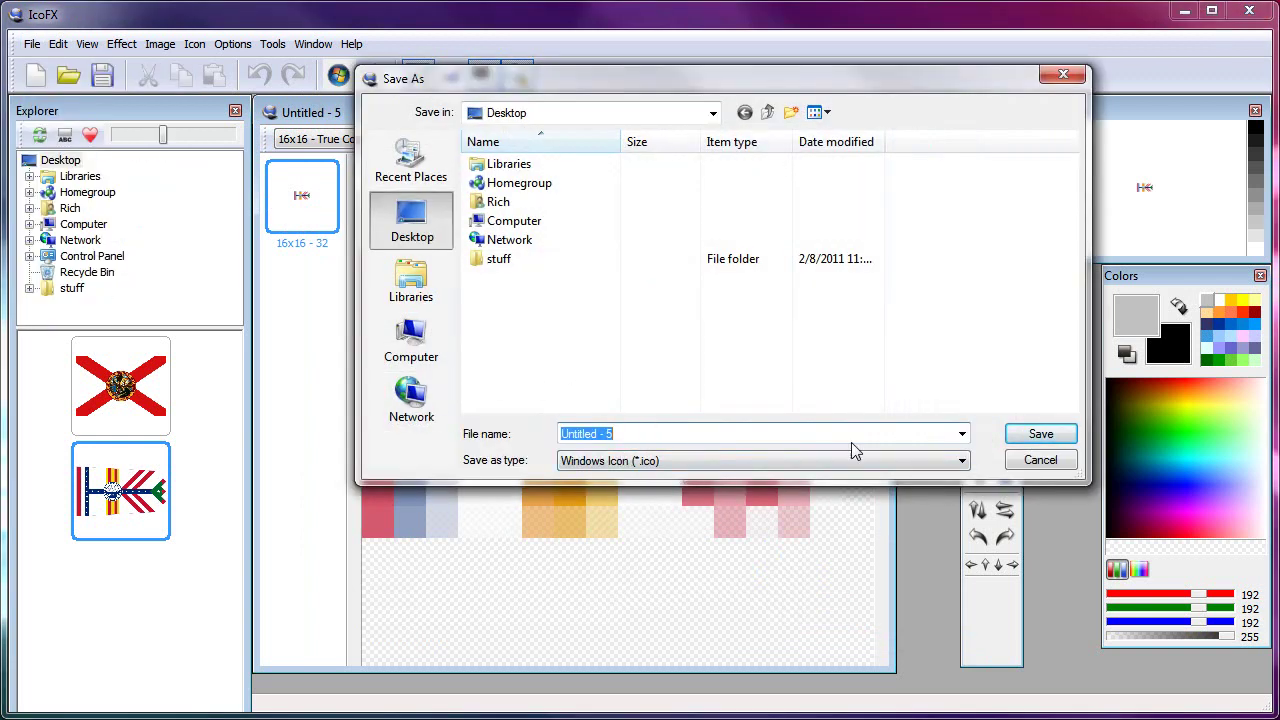
click(1045, 461)
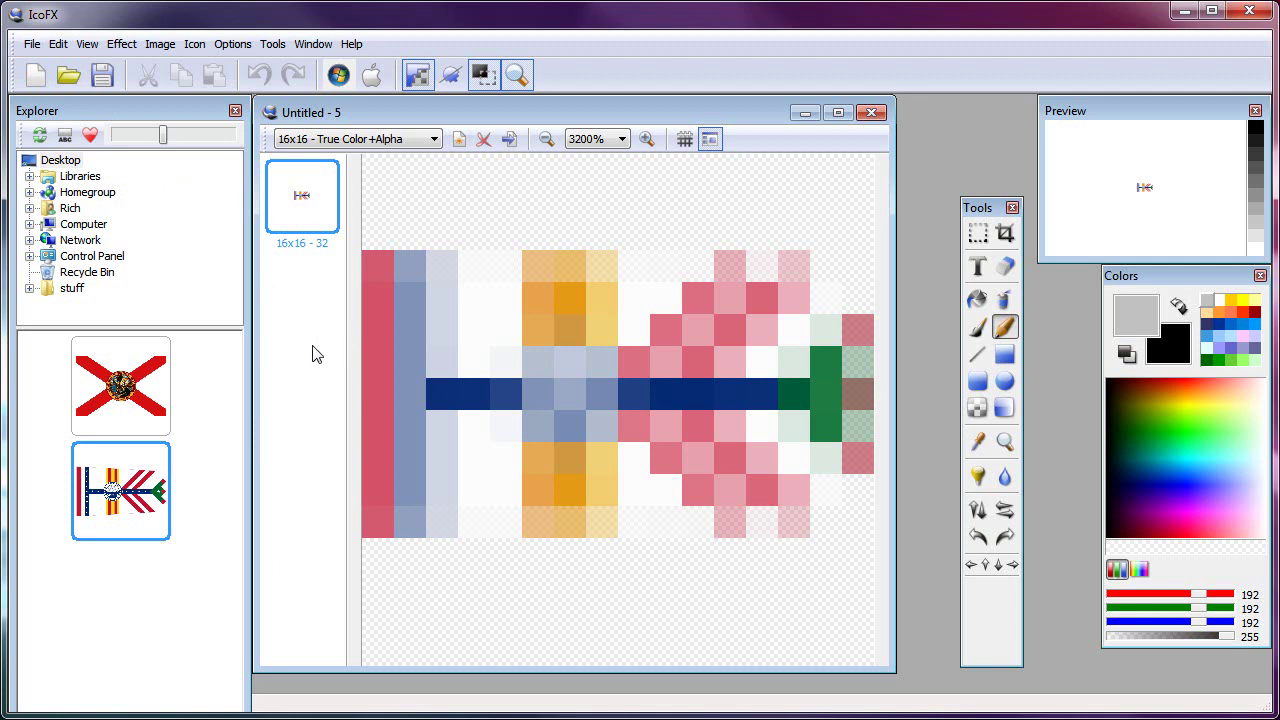
click(30, 44)
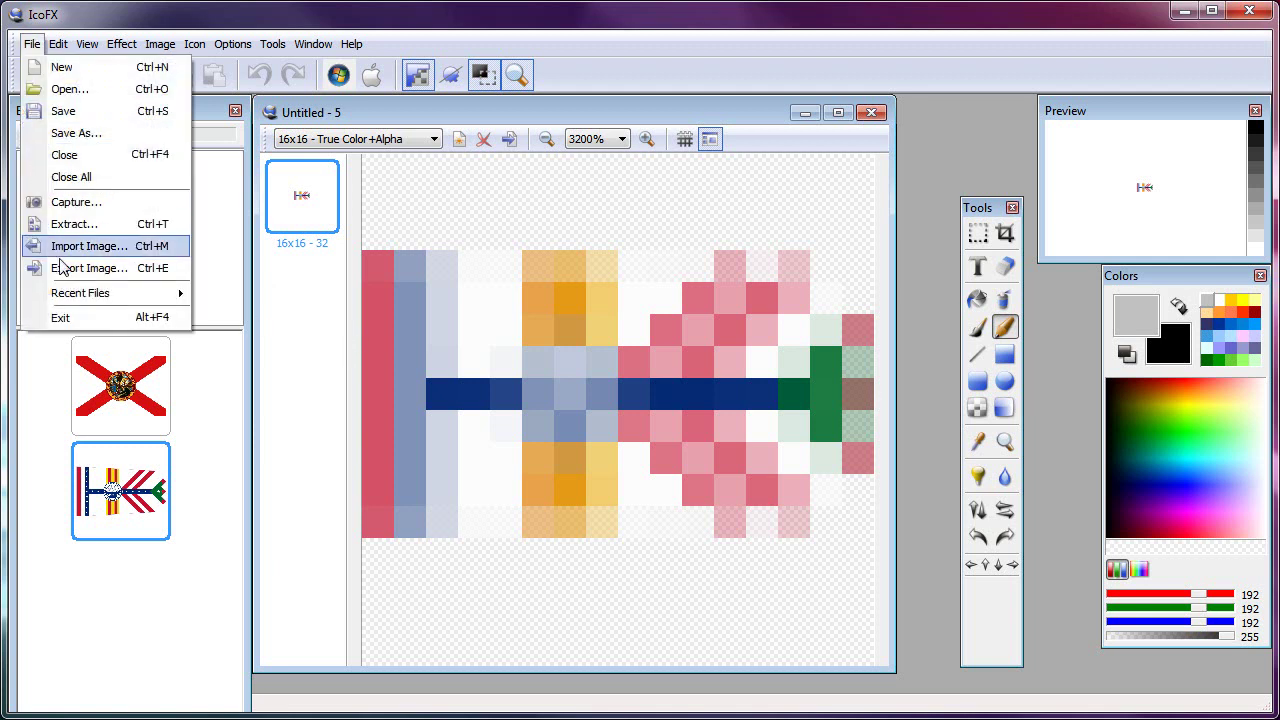
click(66, 268)
click(653, 465)
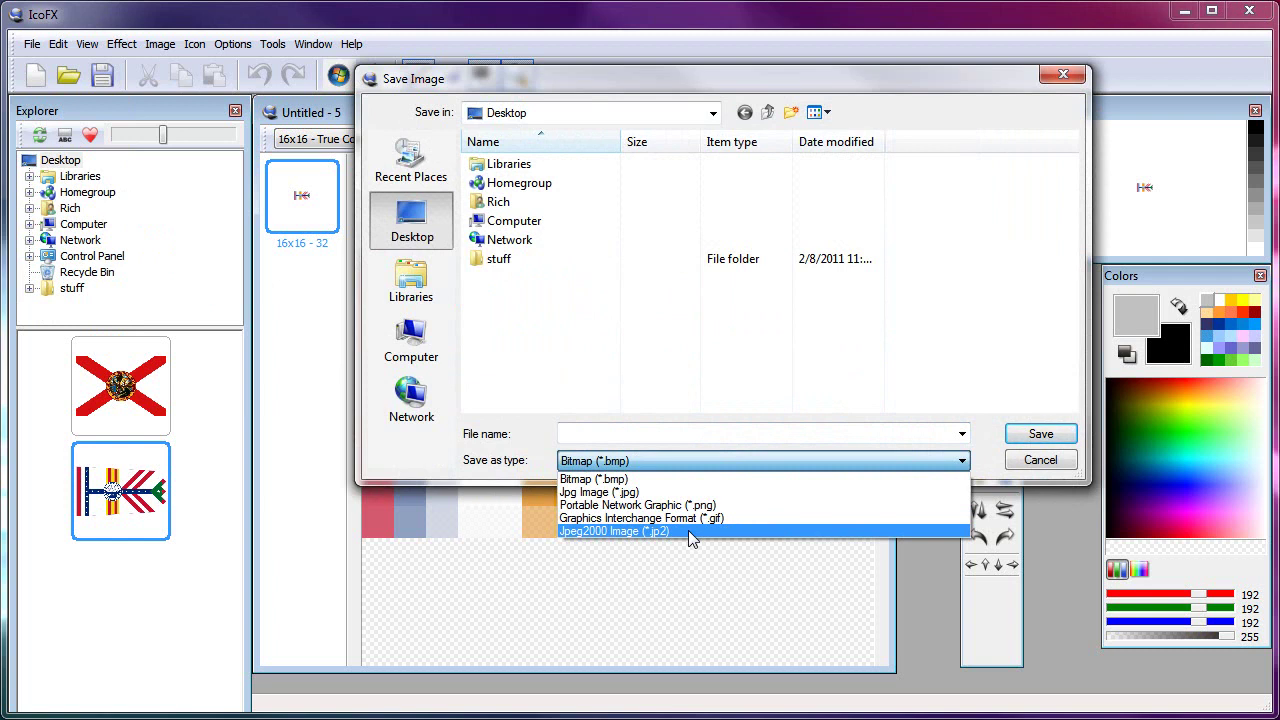
click(1057, 460)
click(1010, 458)
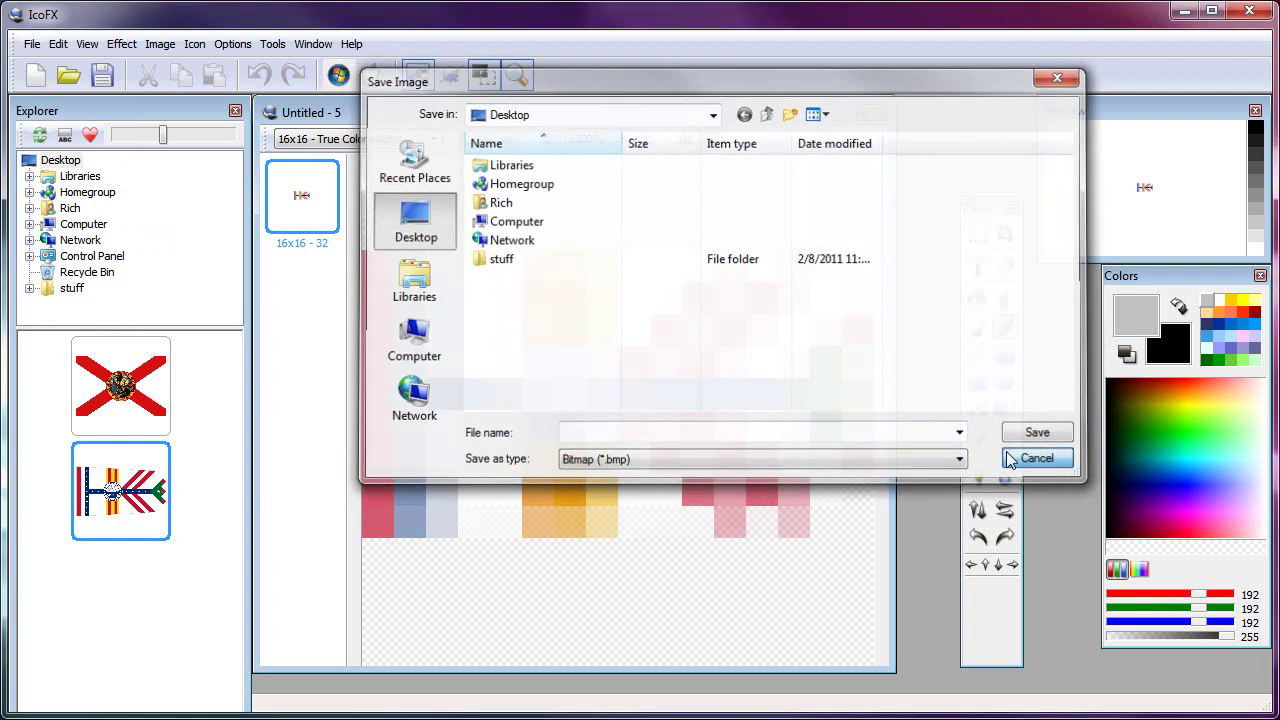